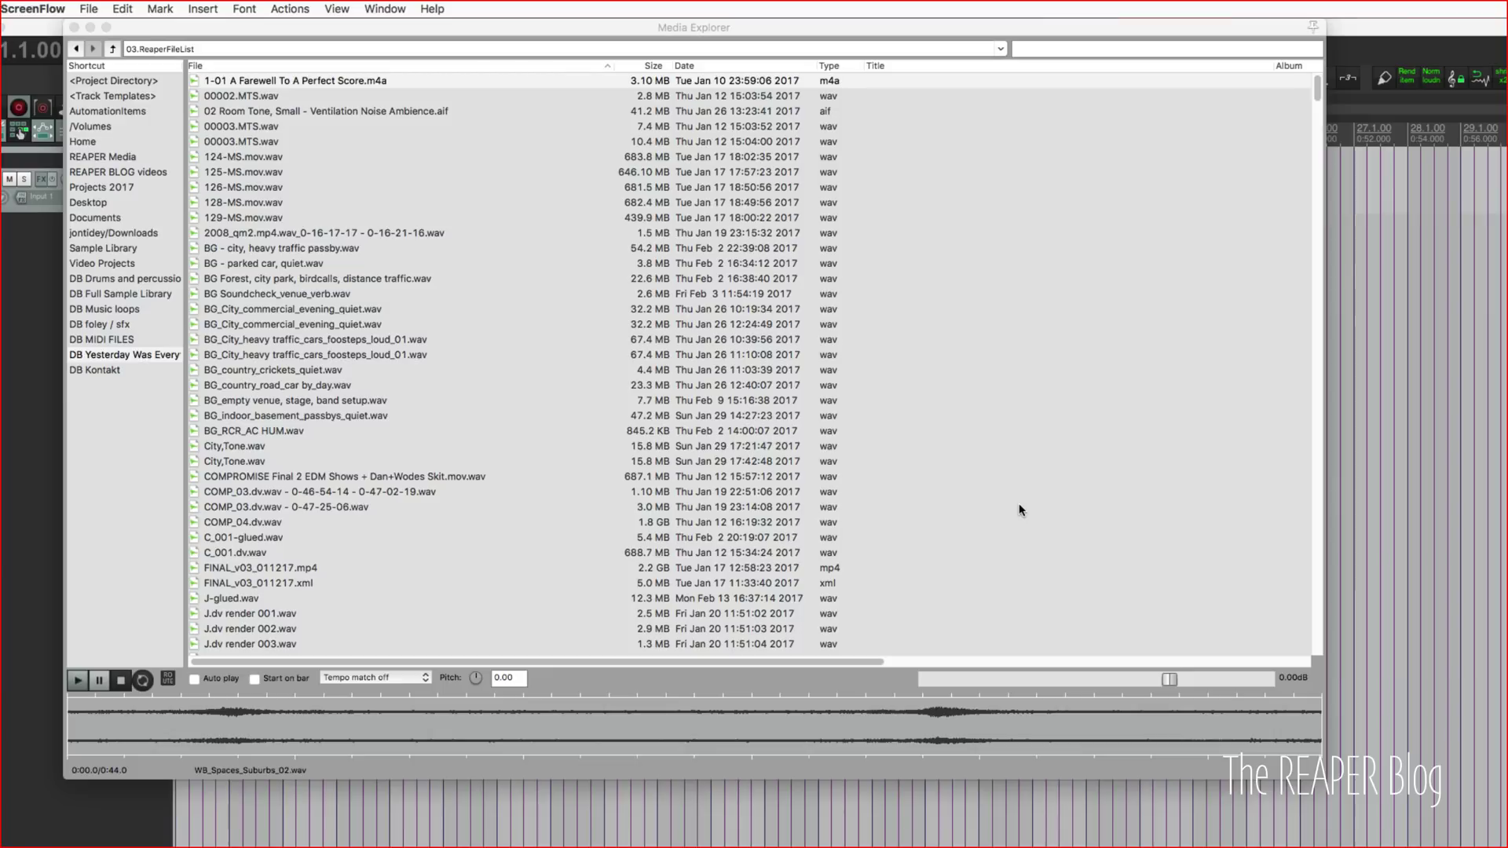
drag(1317, 85, 1318, 91)
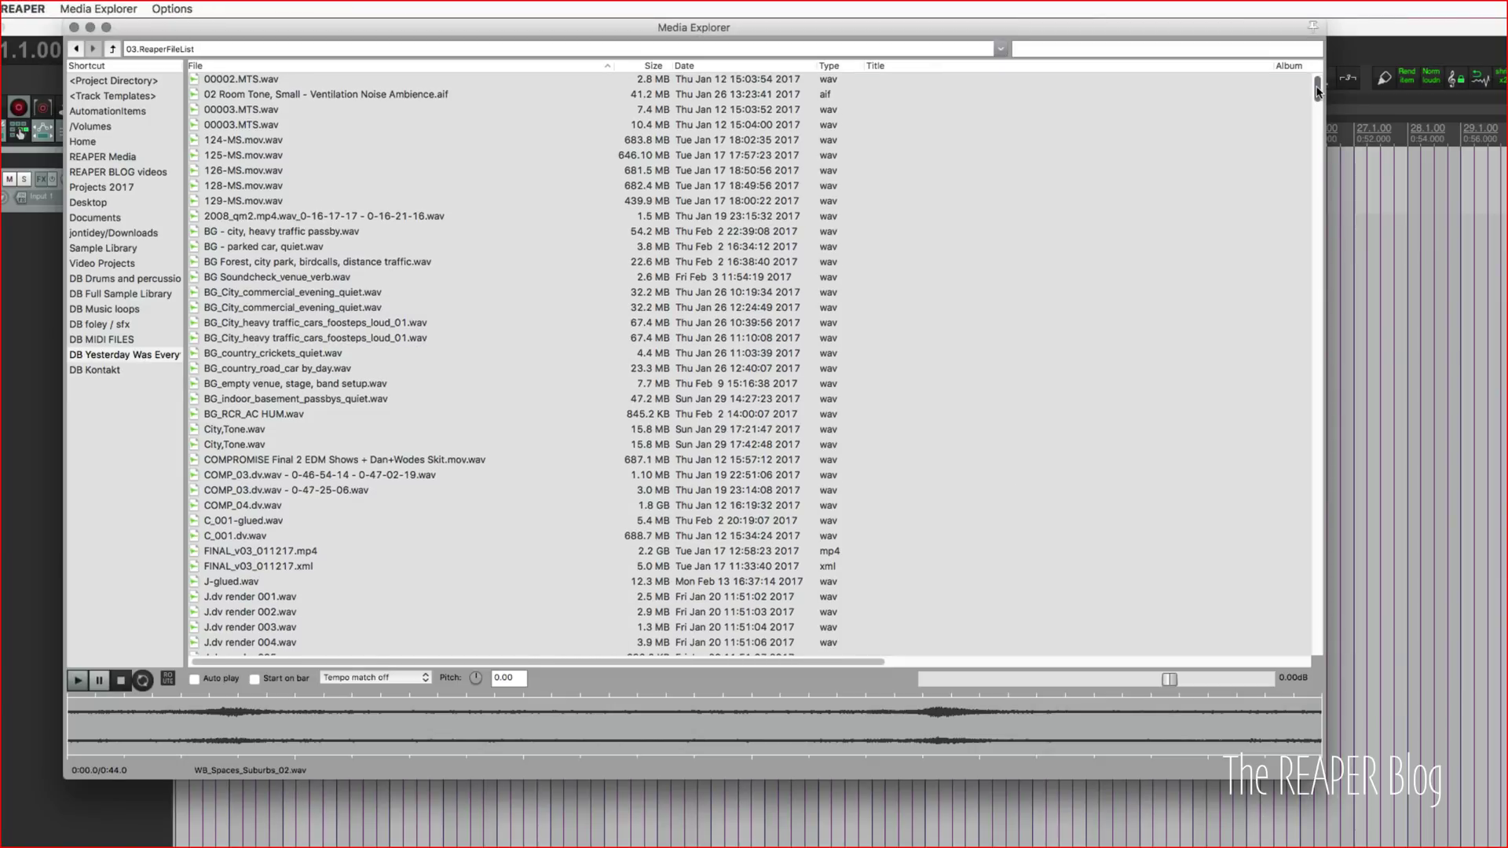
mouse_move(1317, 91)
mouse_down()
mouse_move(1288, 678)
mouse_move(1300, 22)
mouse_up()
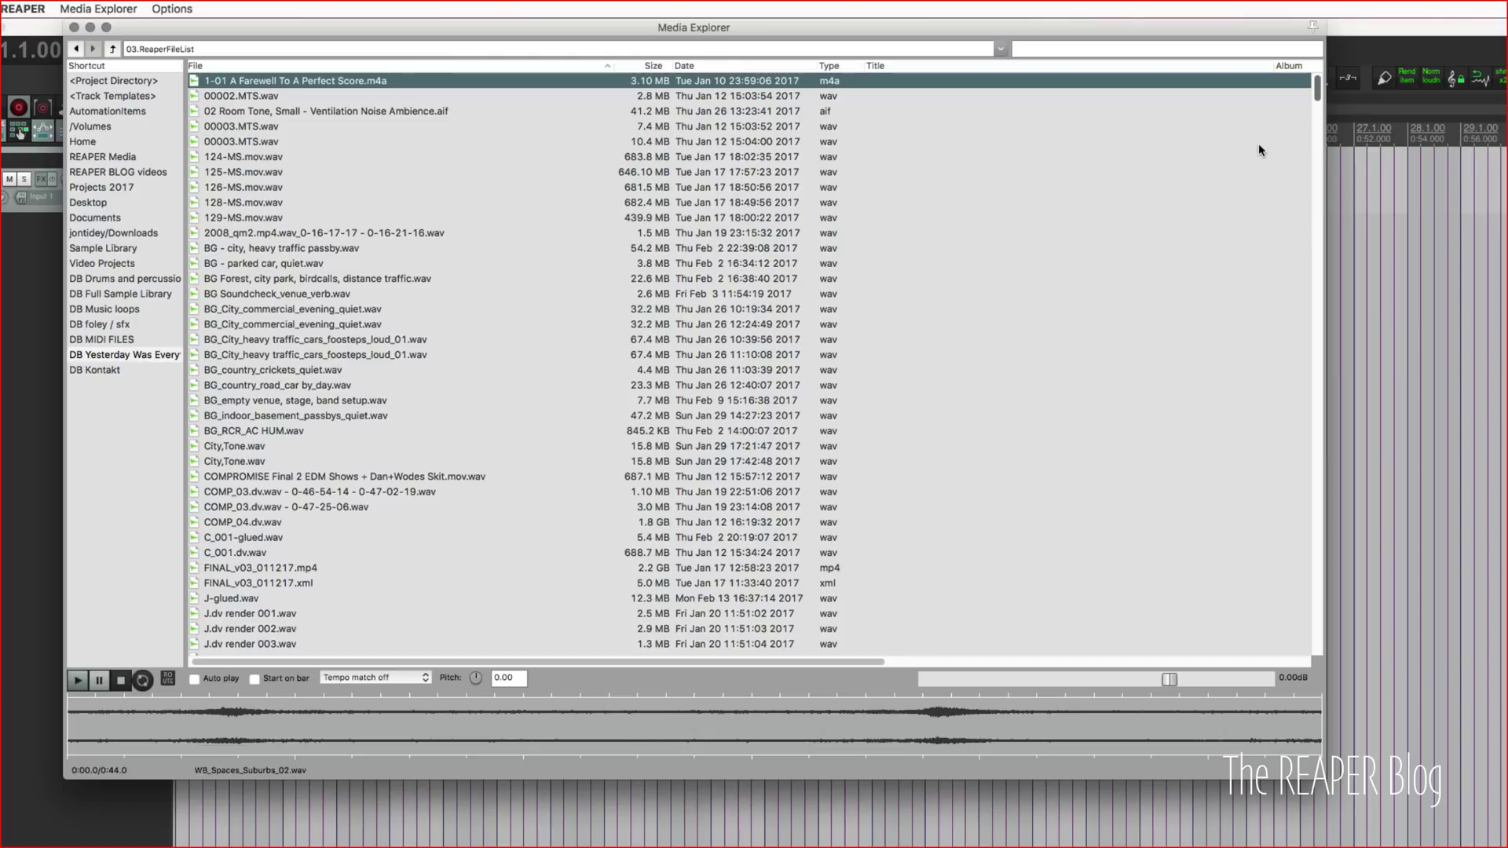
- Enable 'Update search only when enter key pressed' in the Media Explorer search options
click(1119, 48)
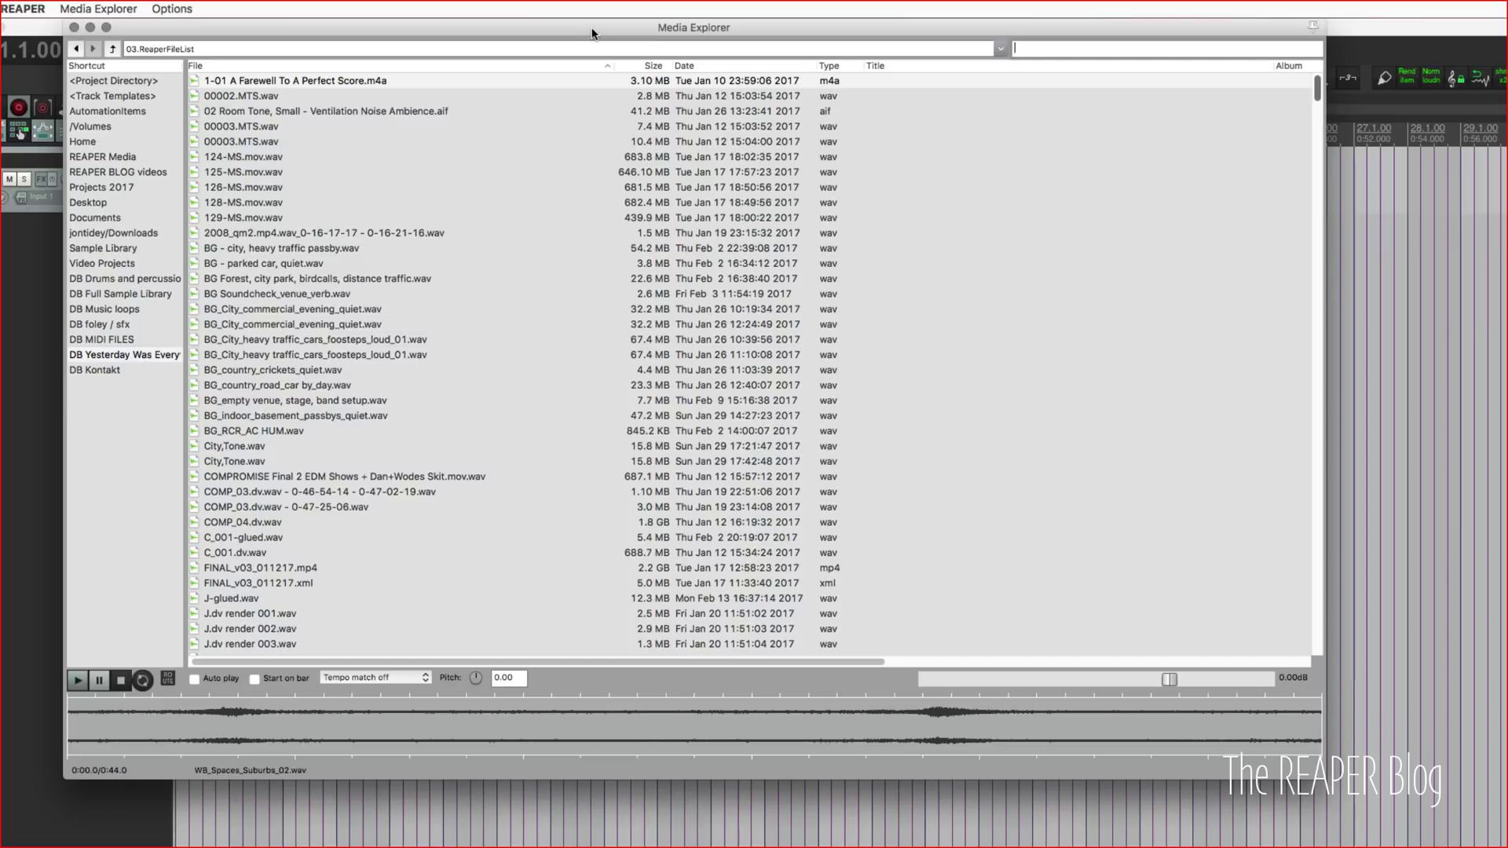
click(995, 40)
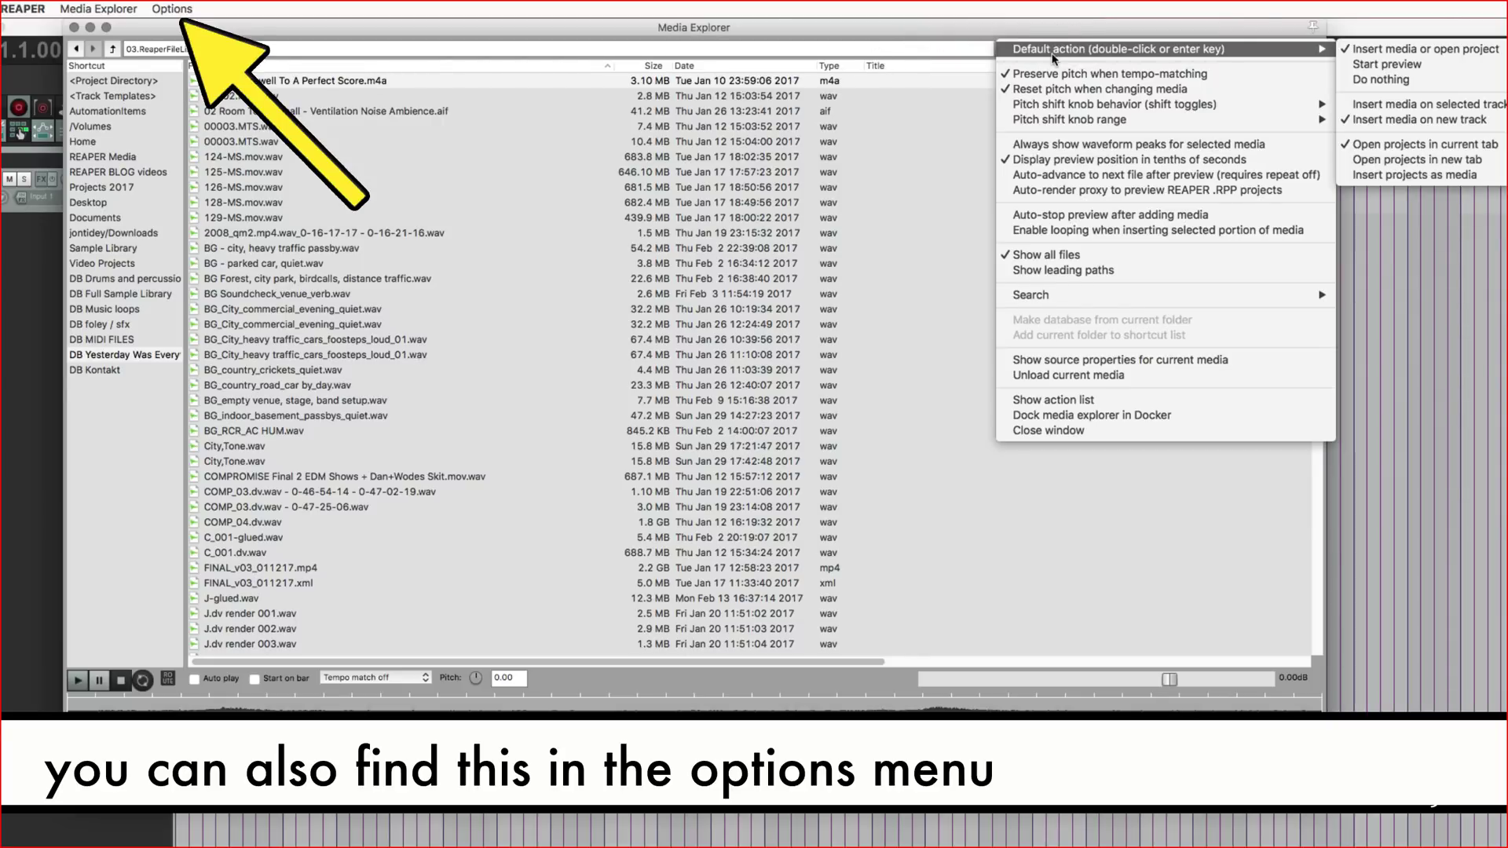
mouse_move(660, 359)
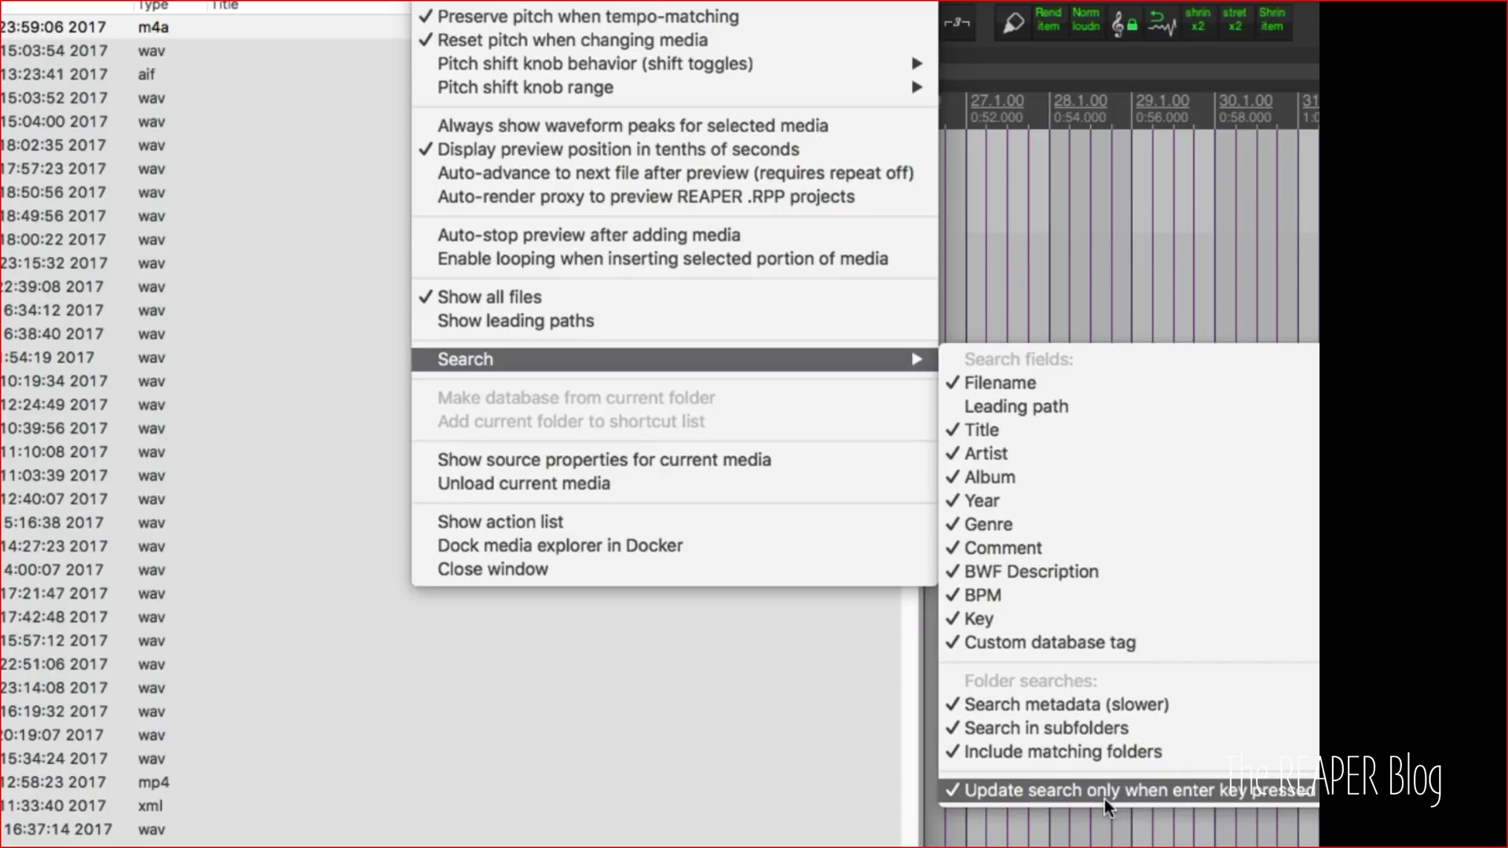
- Apply the search-on-Enter setting before running the 'BG OR Room OR spaces OR amb' search
click(506, 5)
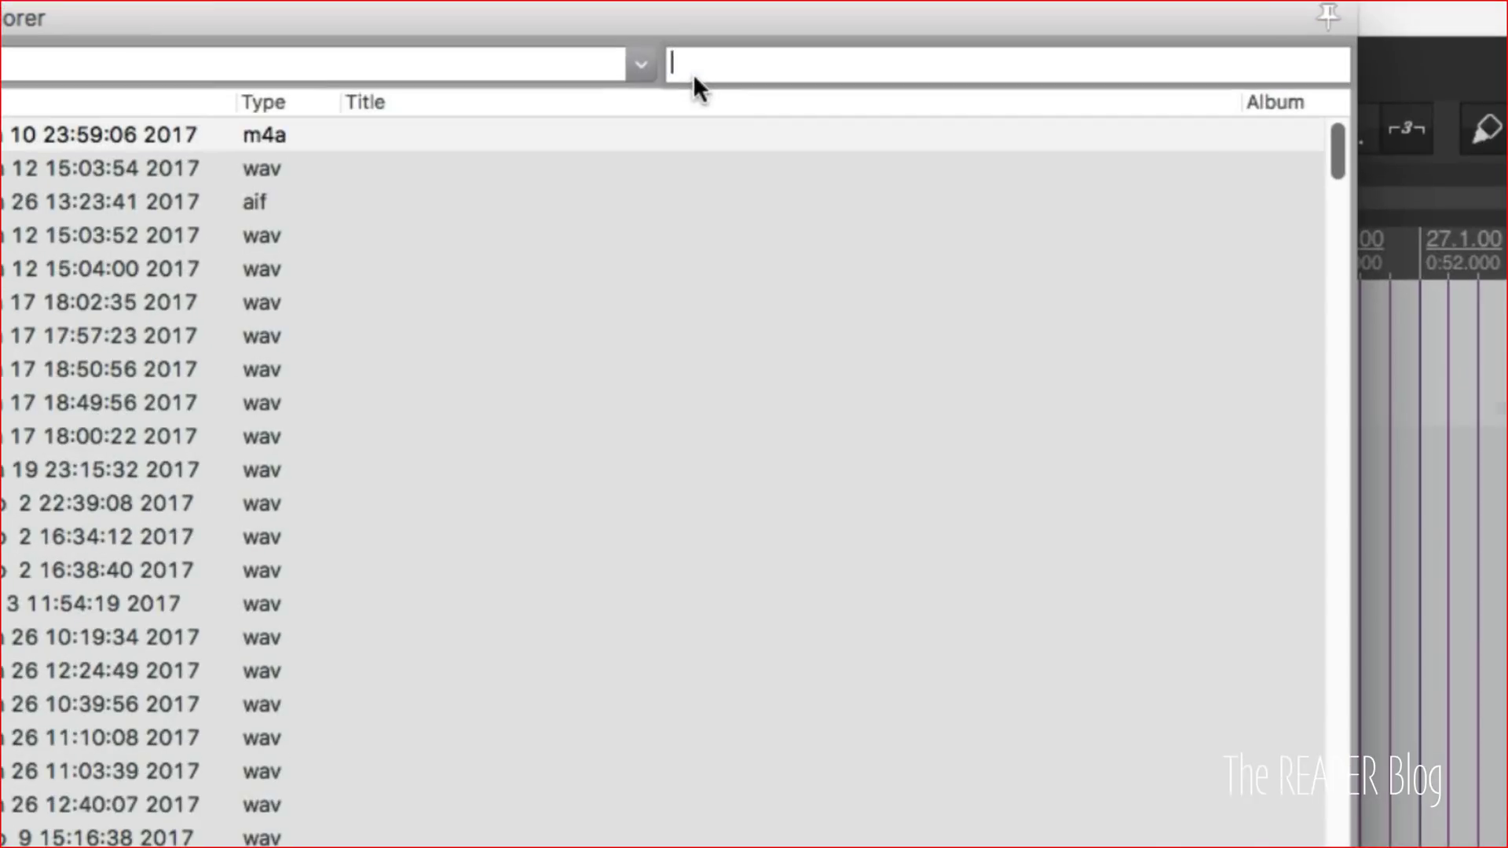
text(BG)
text( OR)
text( Room)
text( OR )
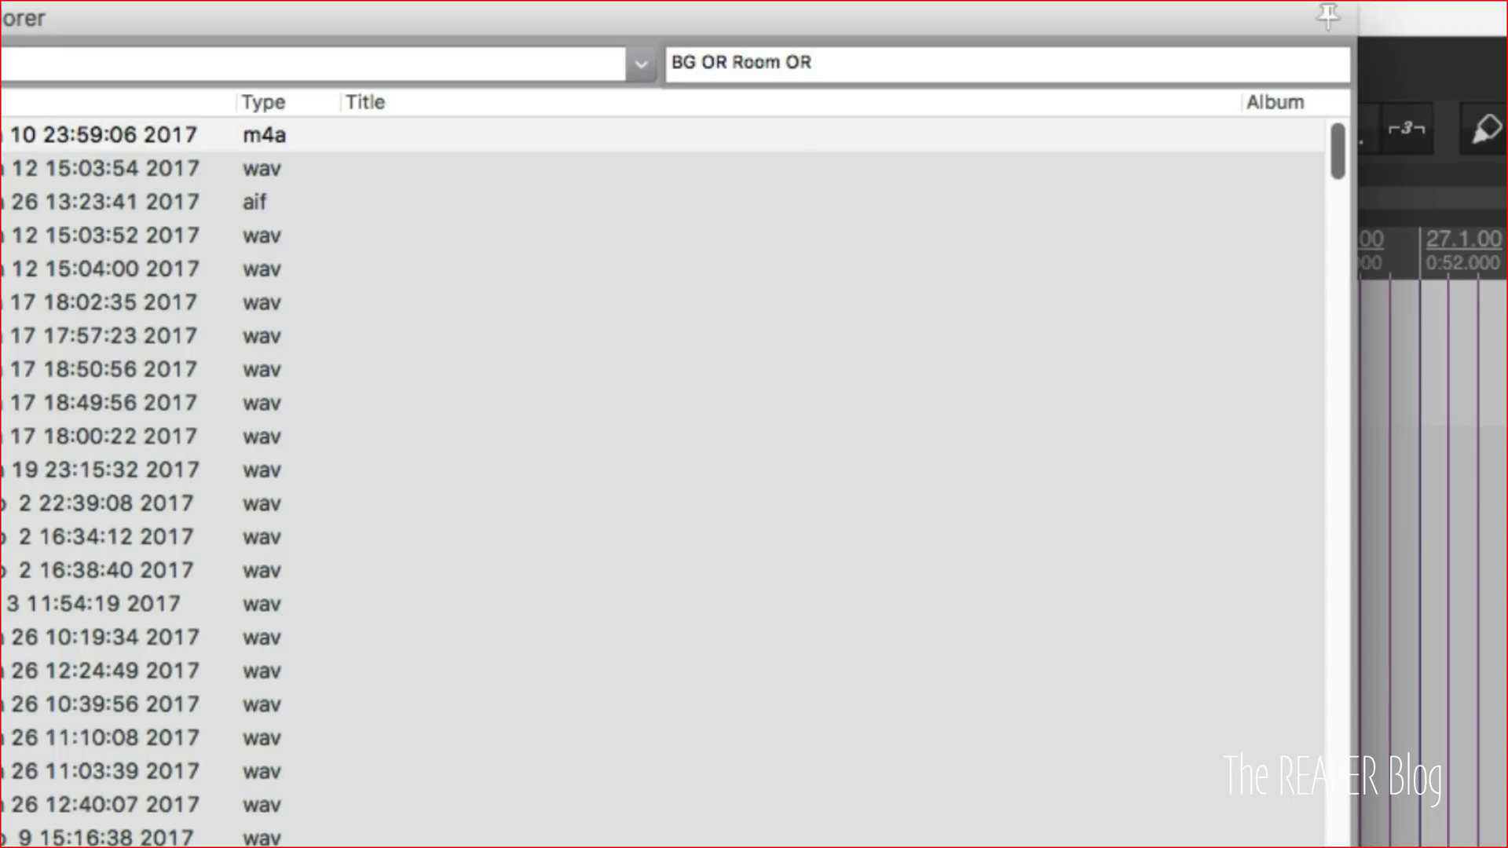
text(spaces )
text(OR amb)
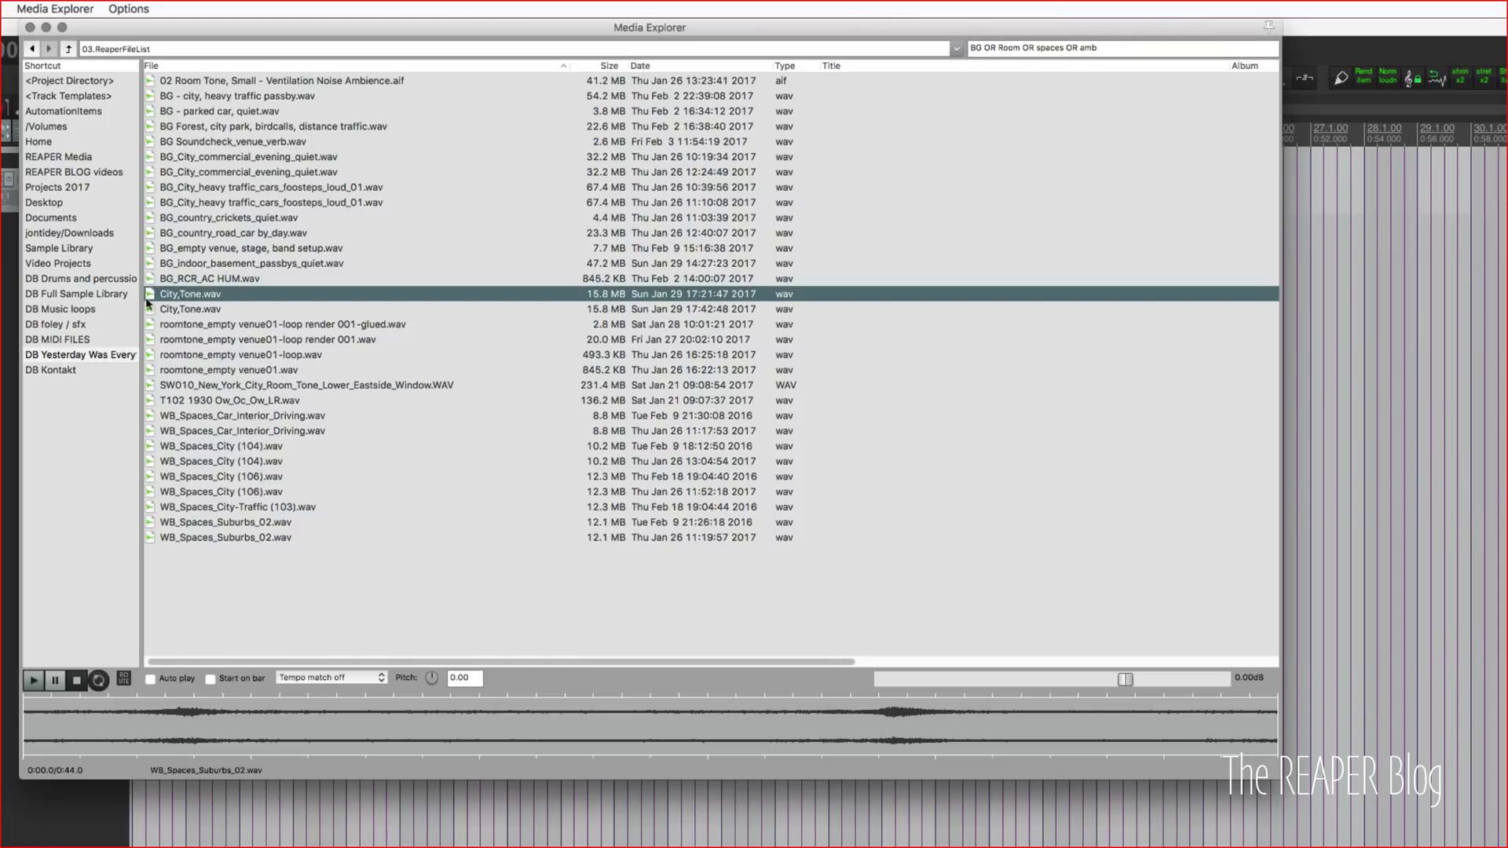
click(184, 297)
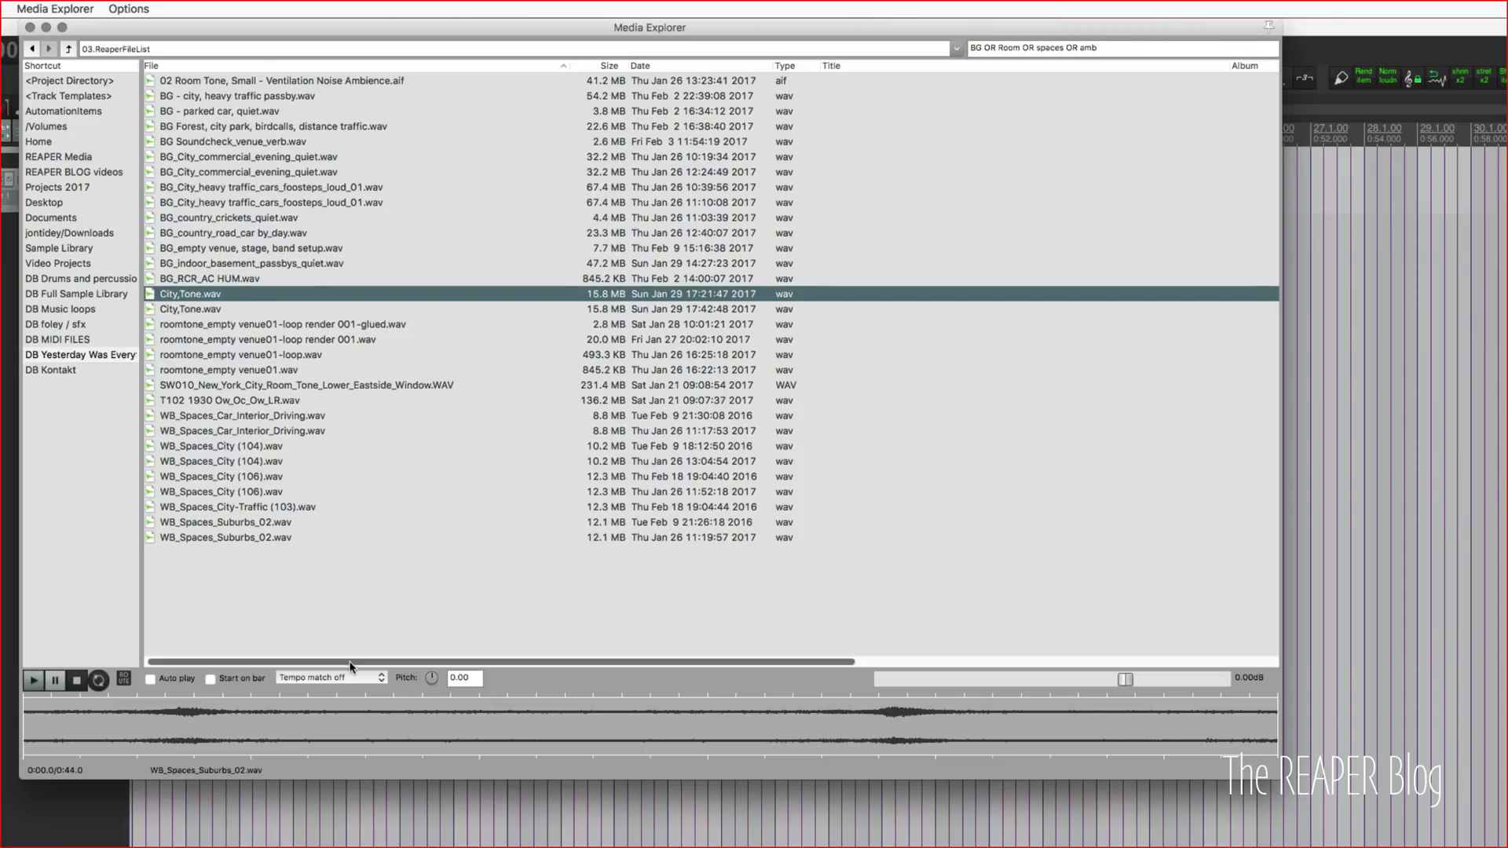
drag(352, 668, 772, 662)
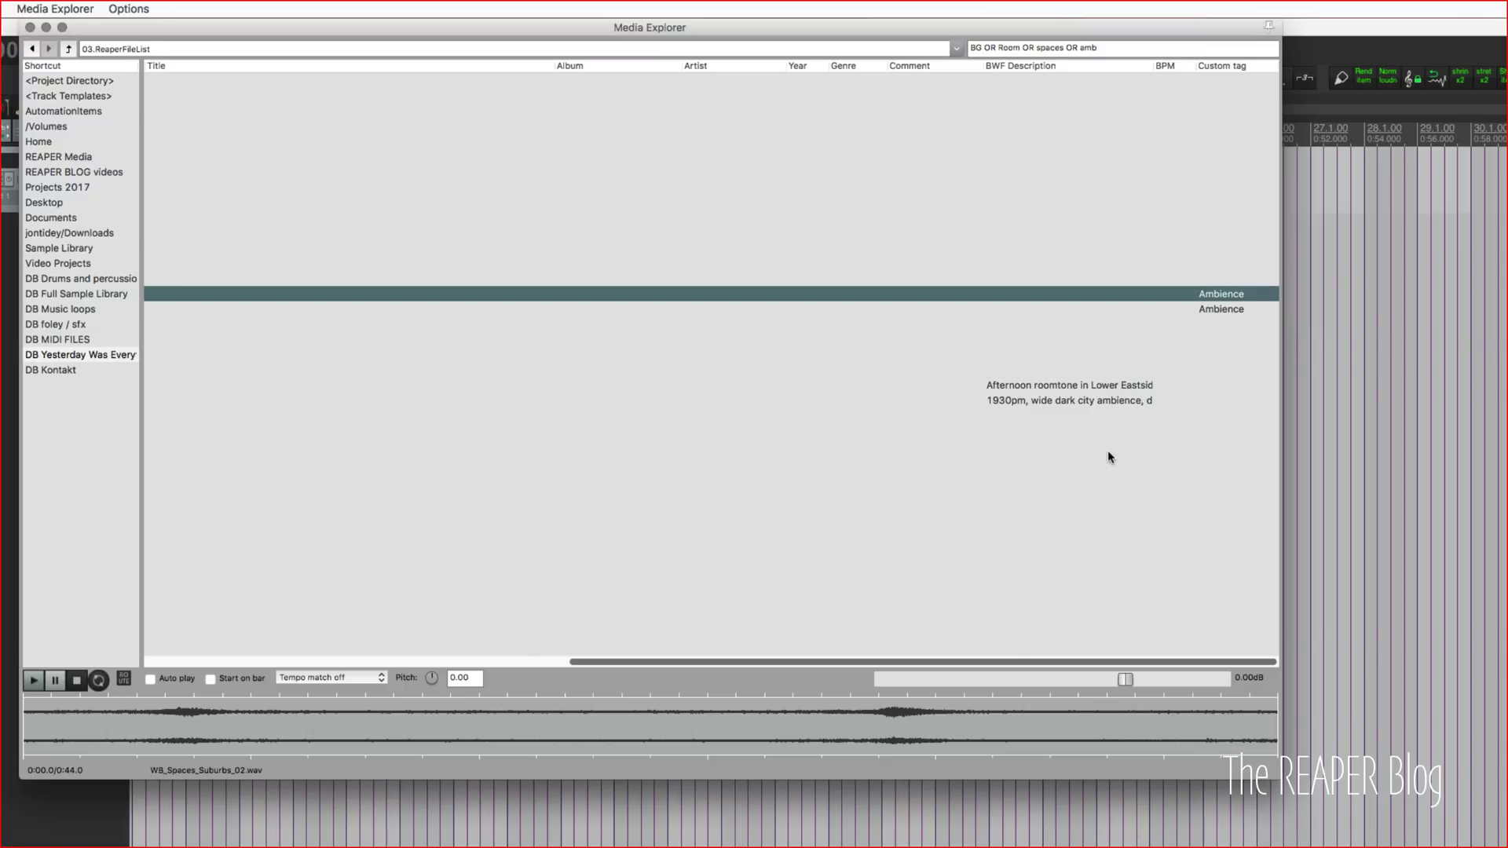
click(1100, 400)
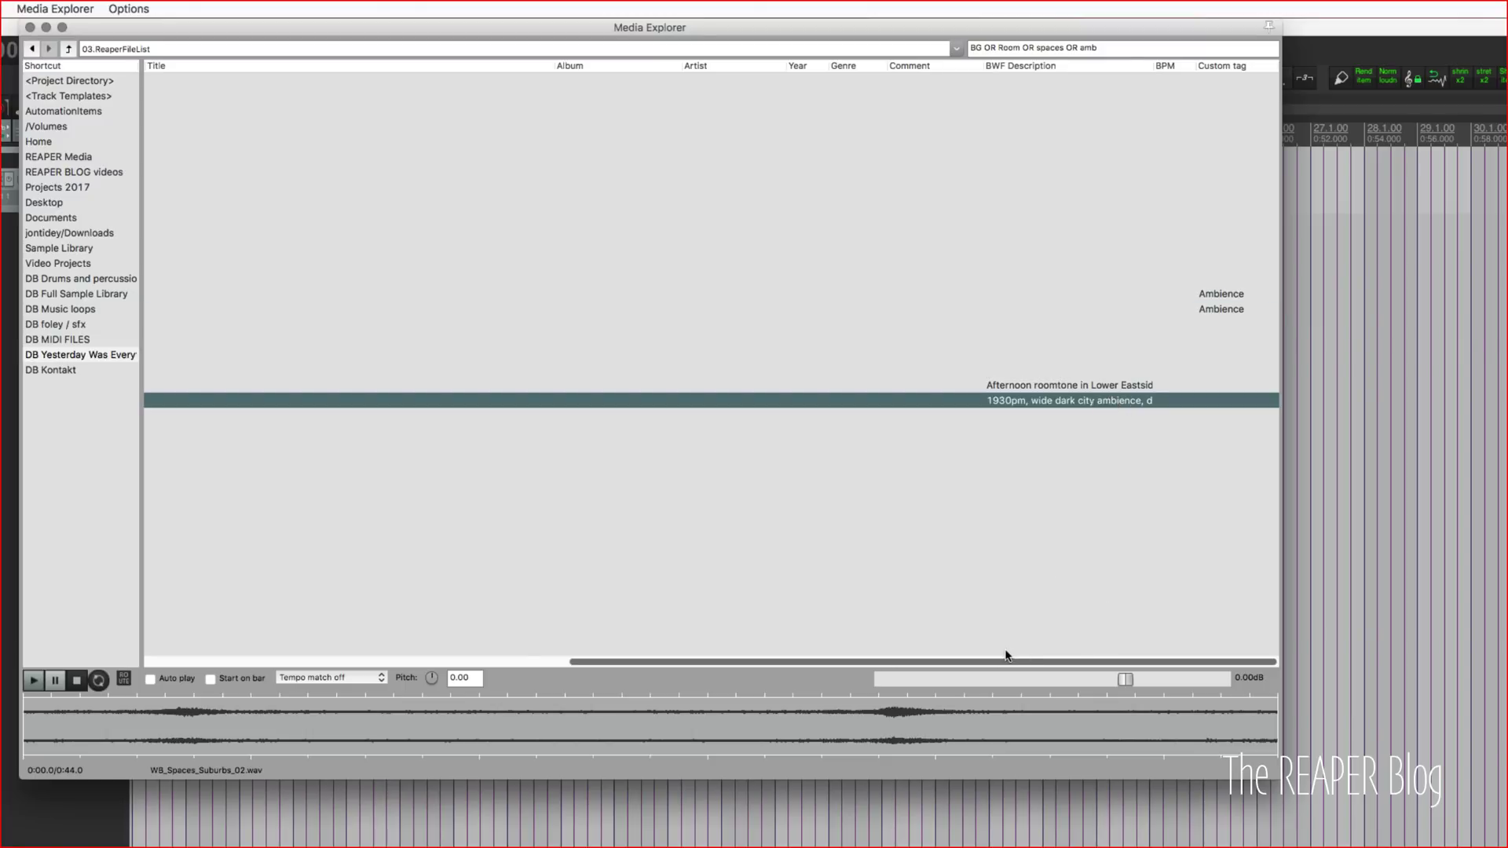
drag(991, 662, 566, 663)
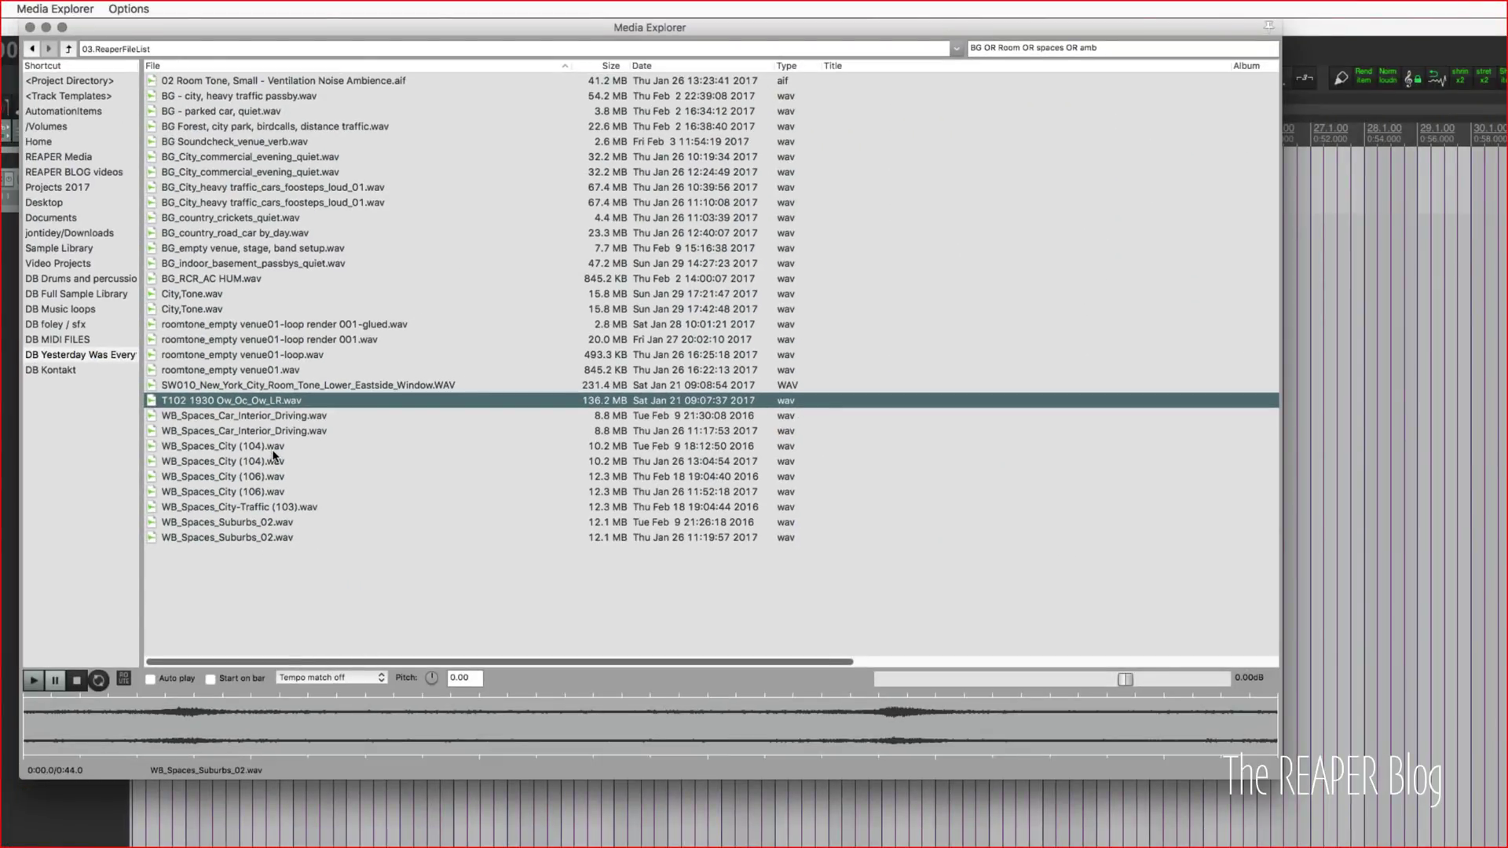
click(322, 84)
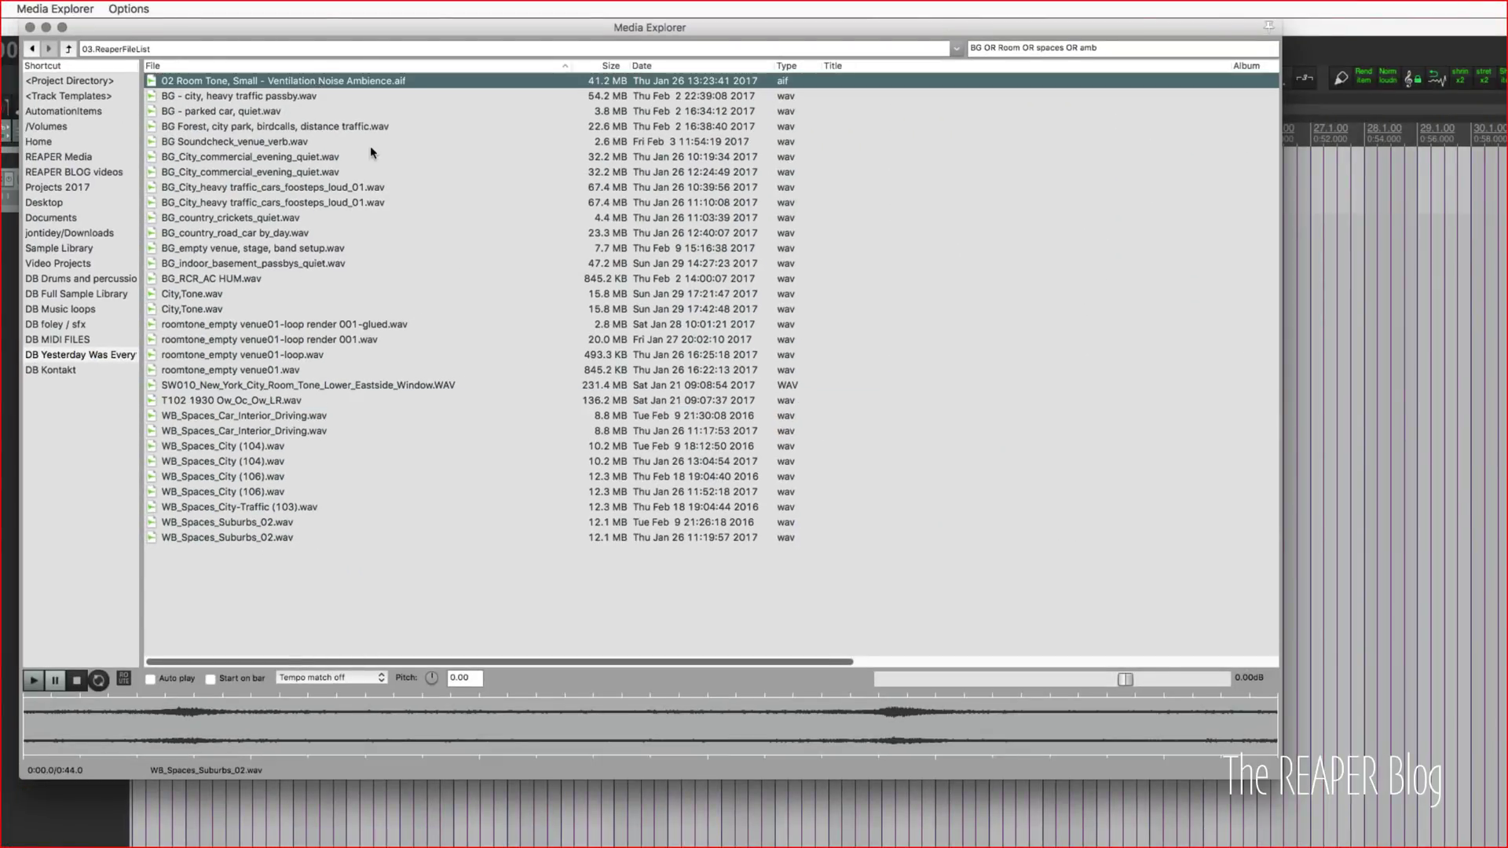
key(space)
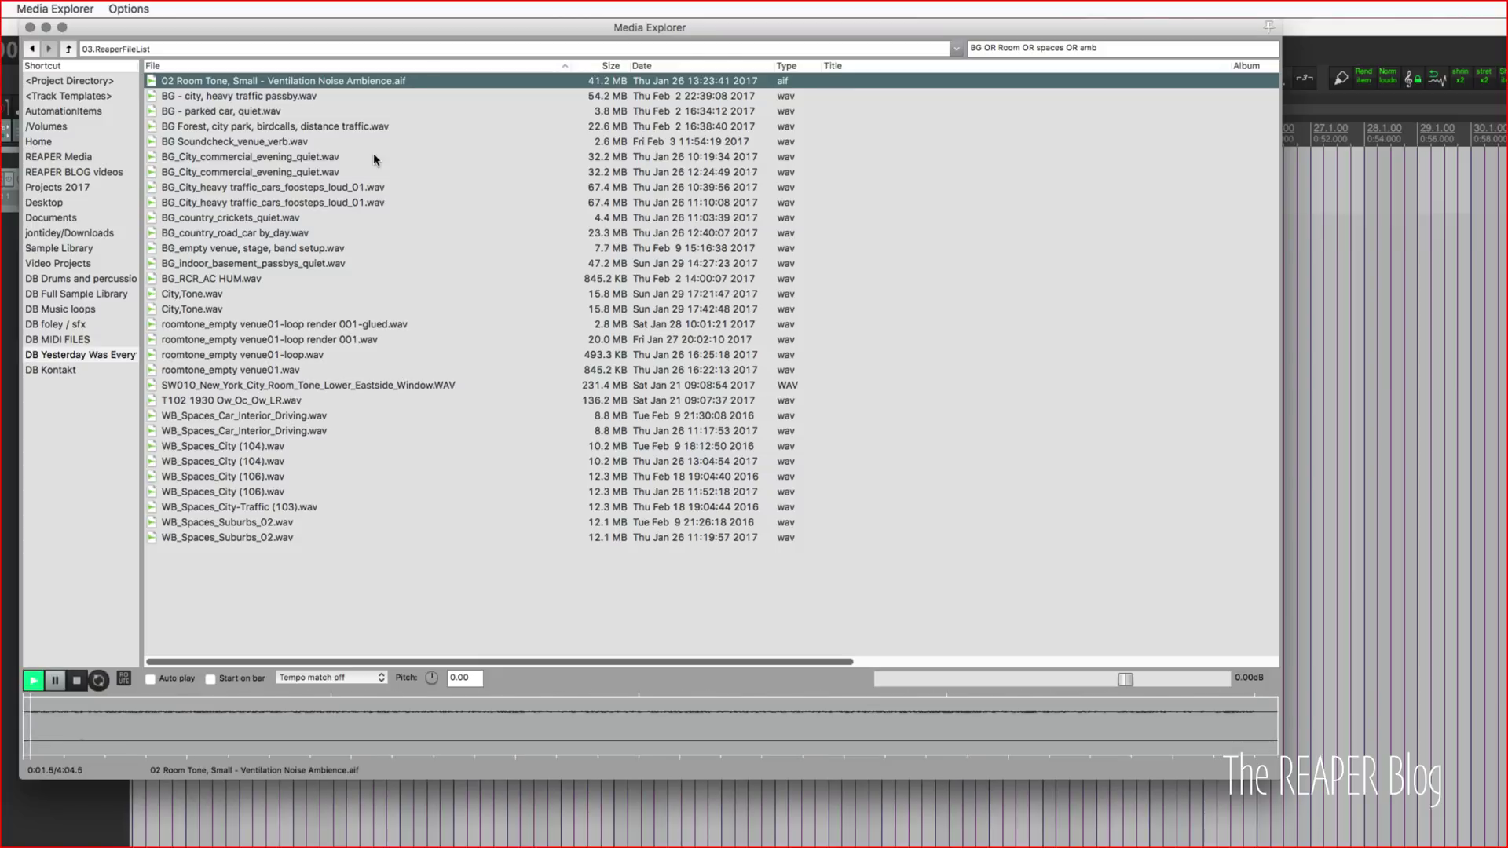
key(Down)
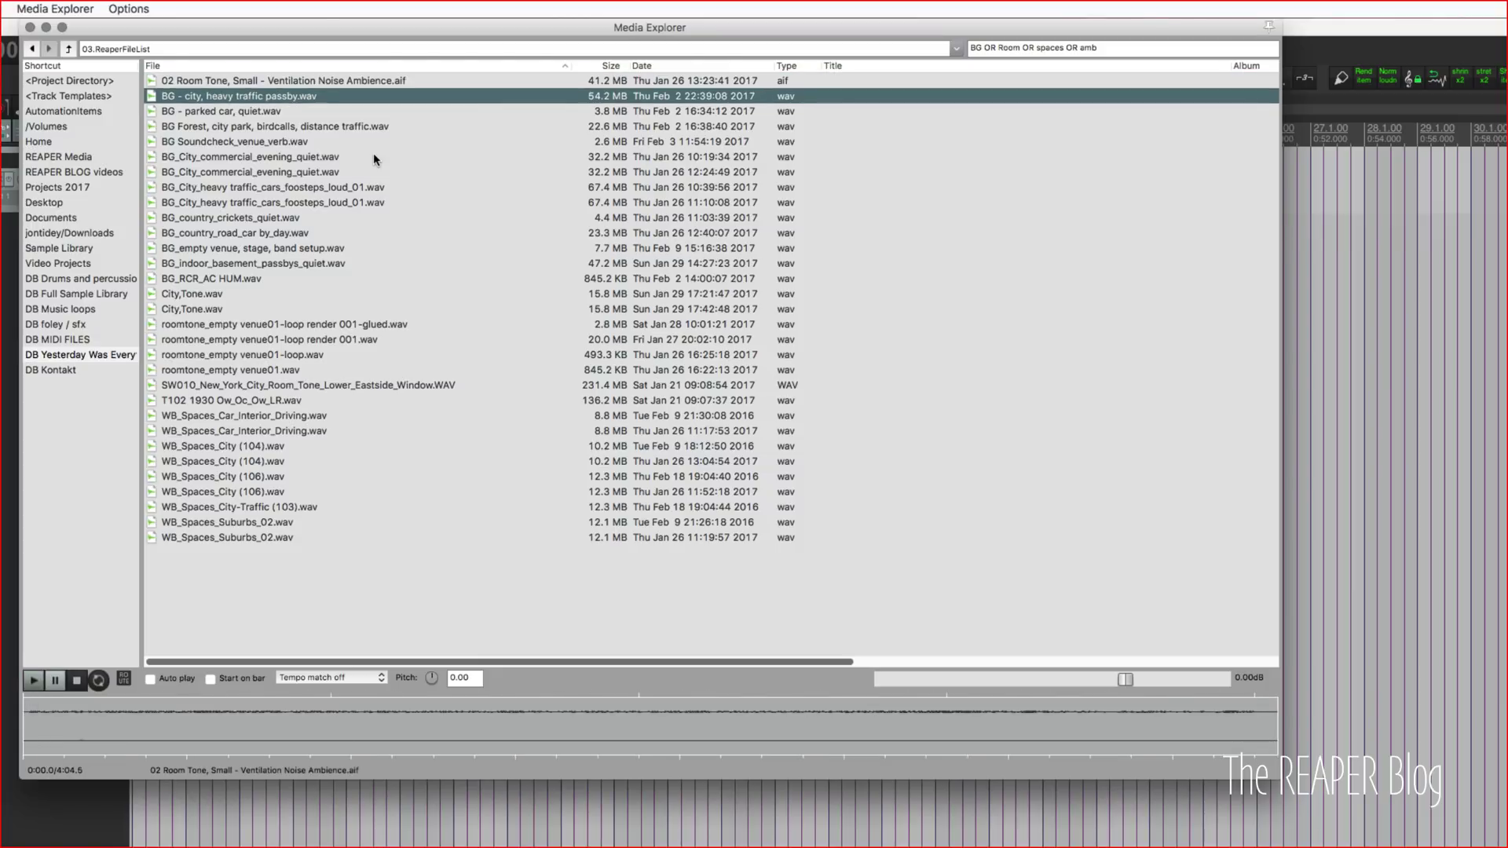
key(Down)
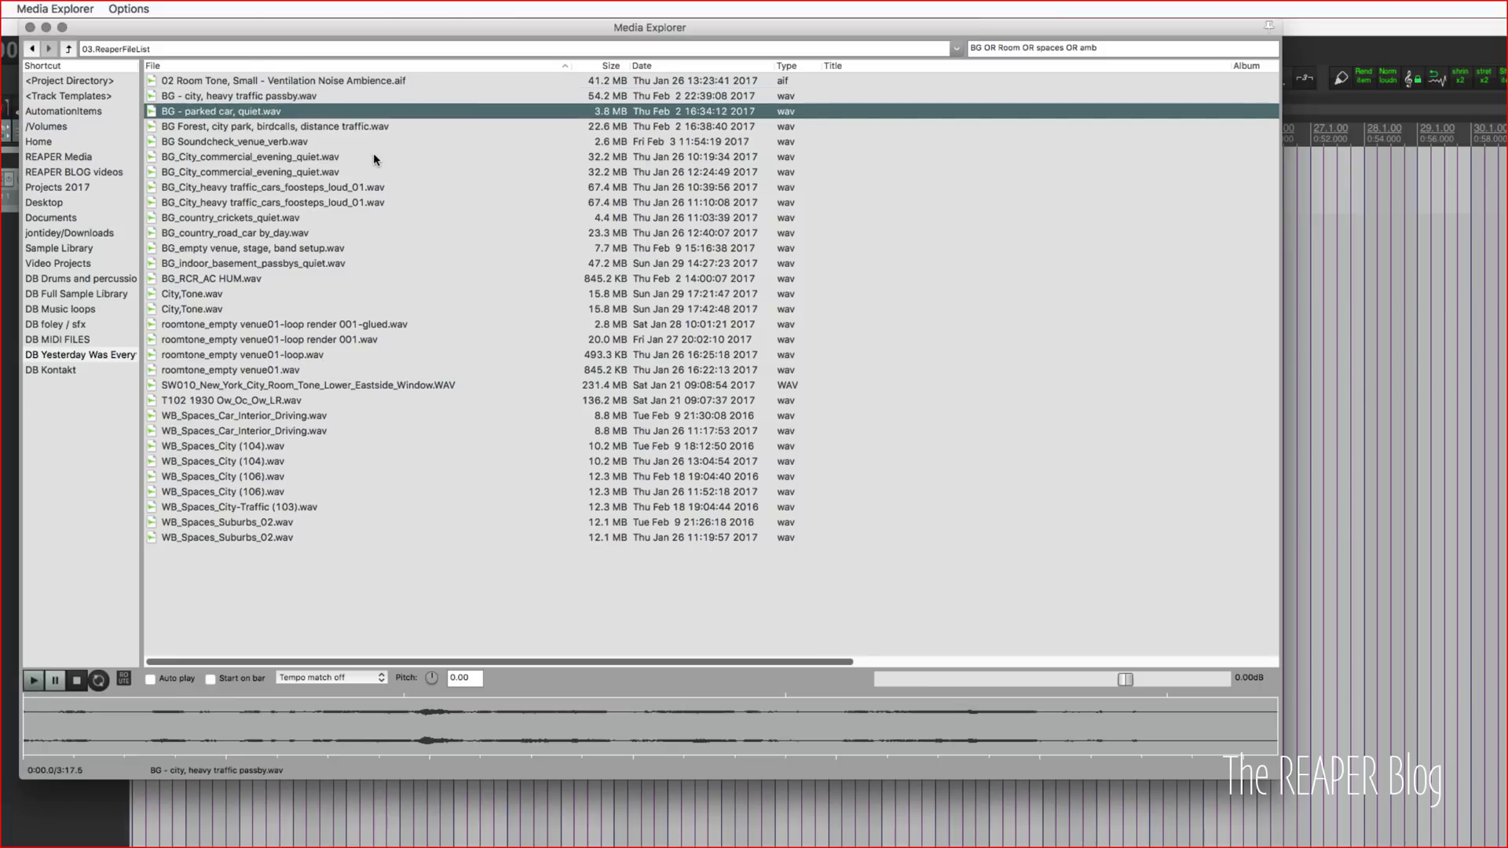
key(space)
key(Down)
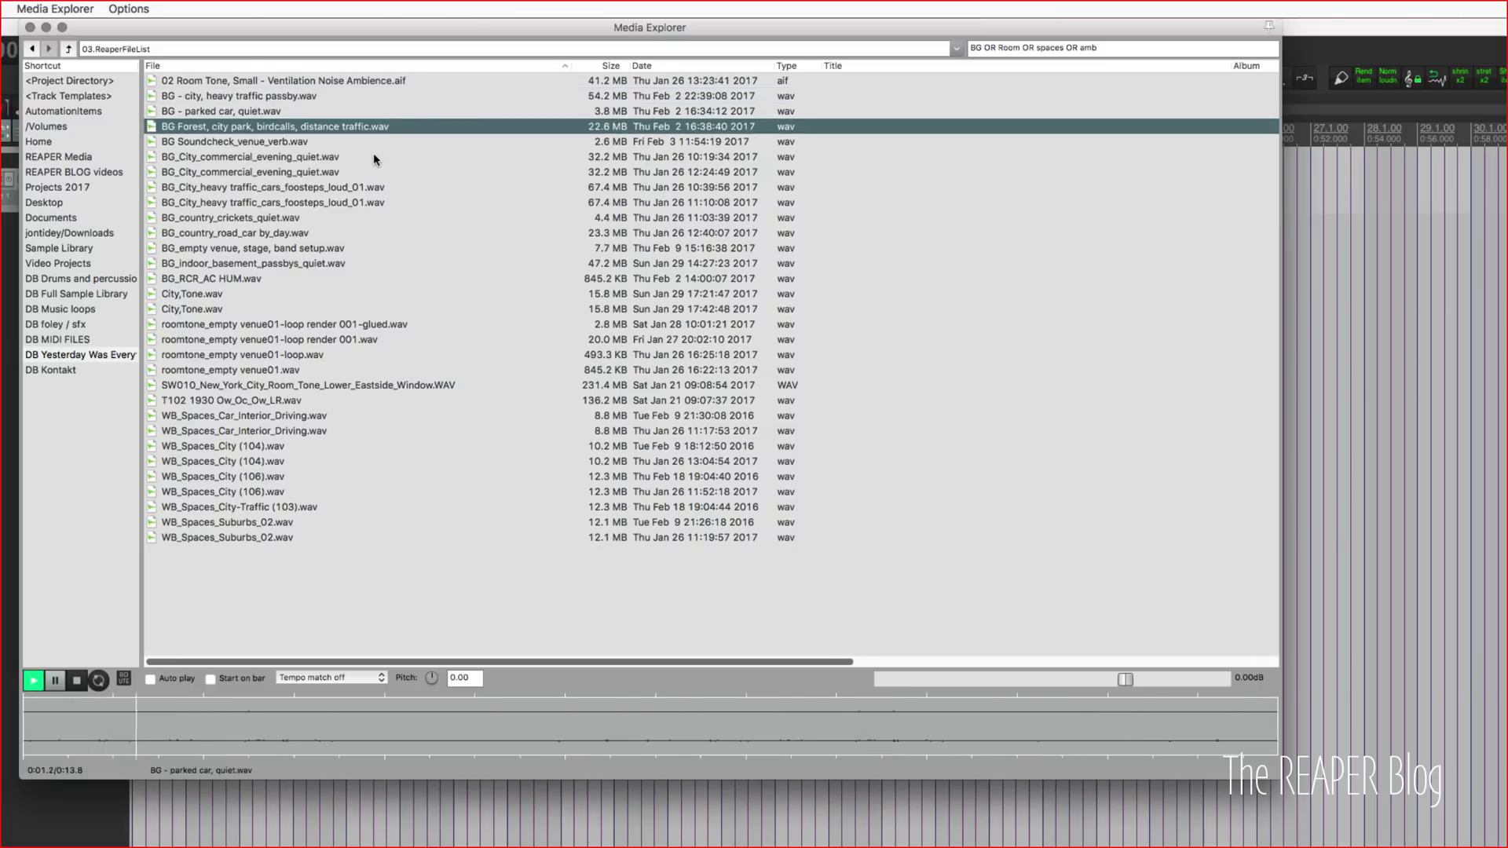
key(Down)
key(space)
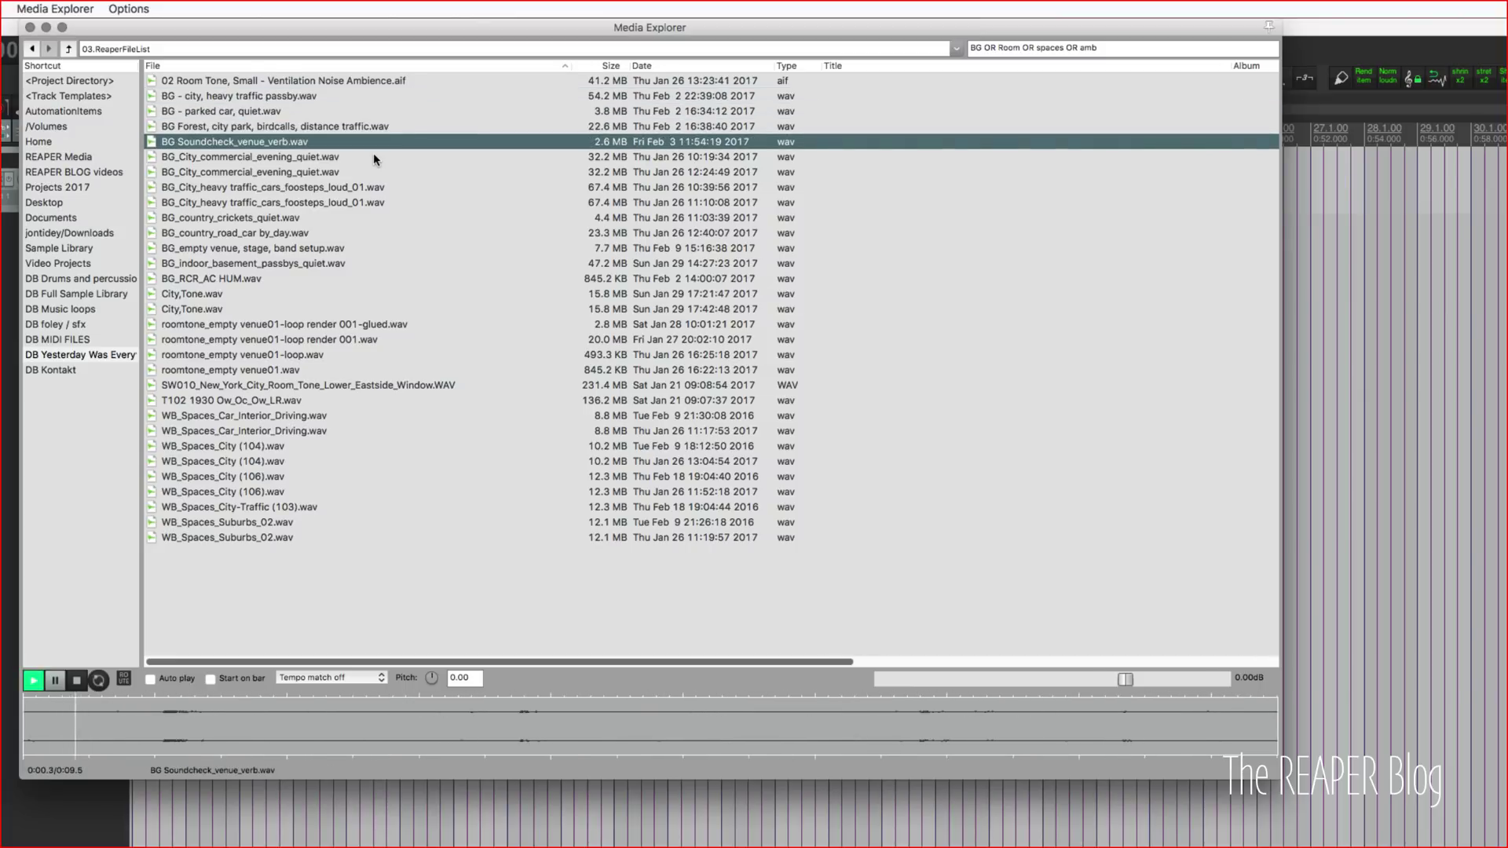
key(space)
click(291, 357)
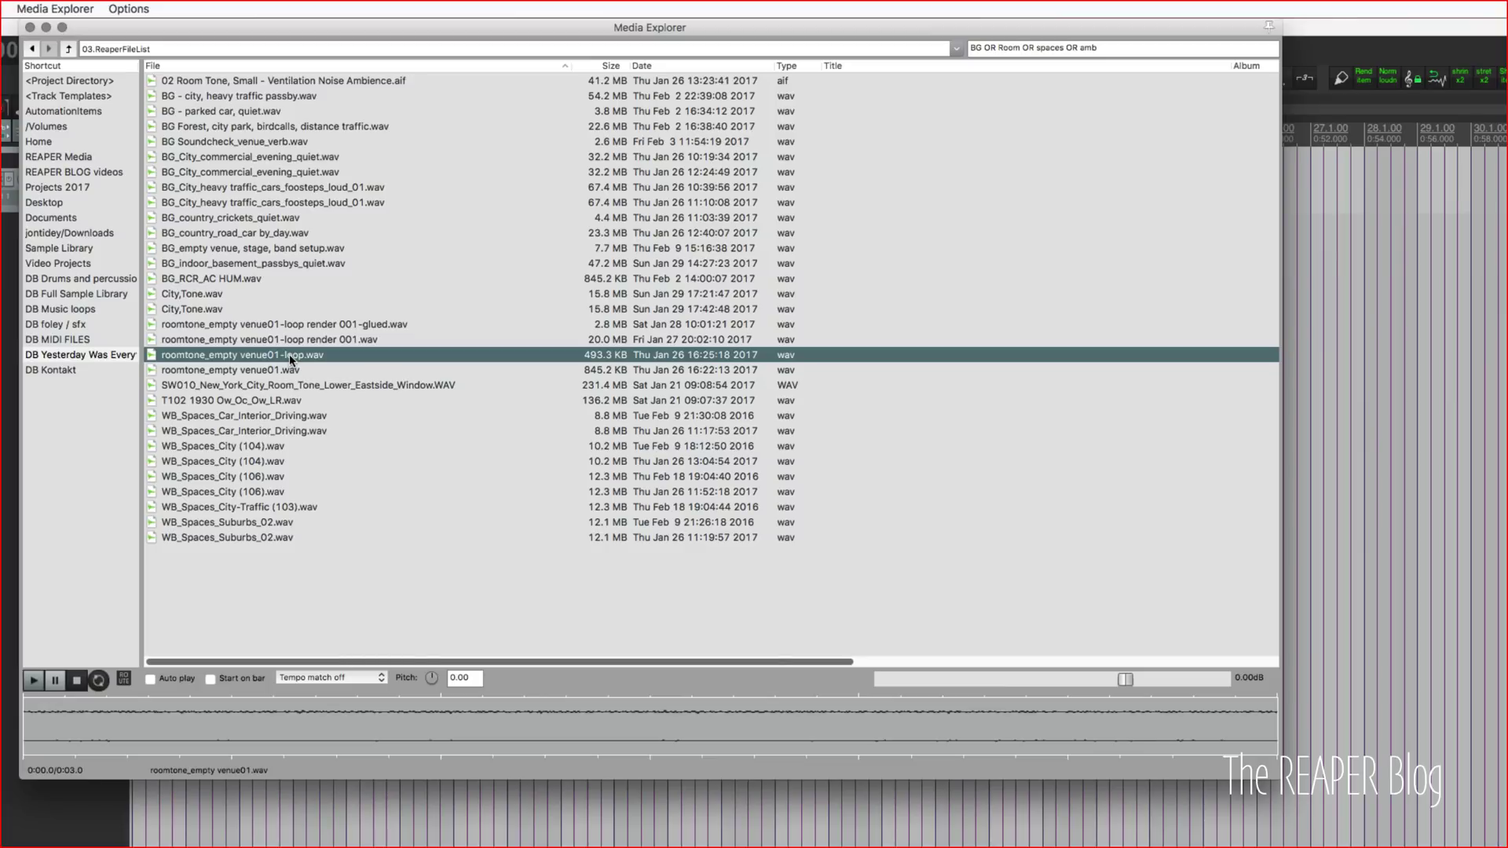
click(290, 492)
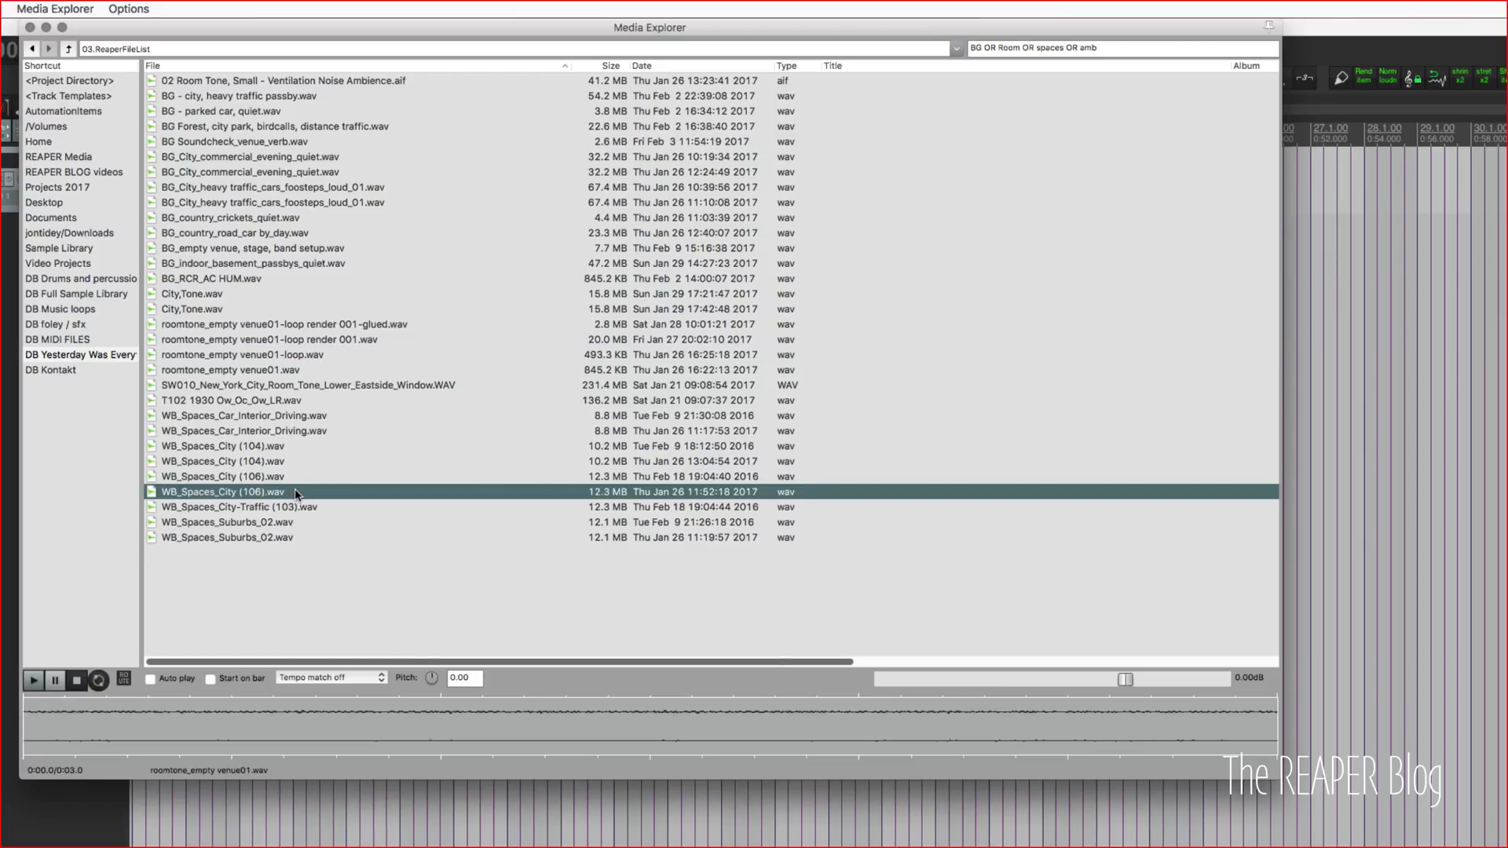
key(super+a)
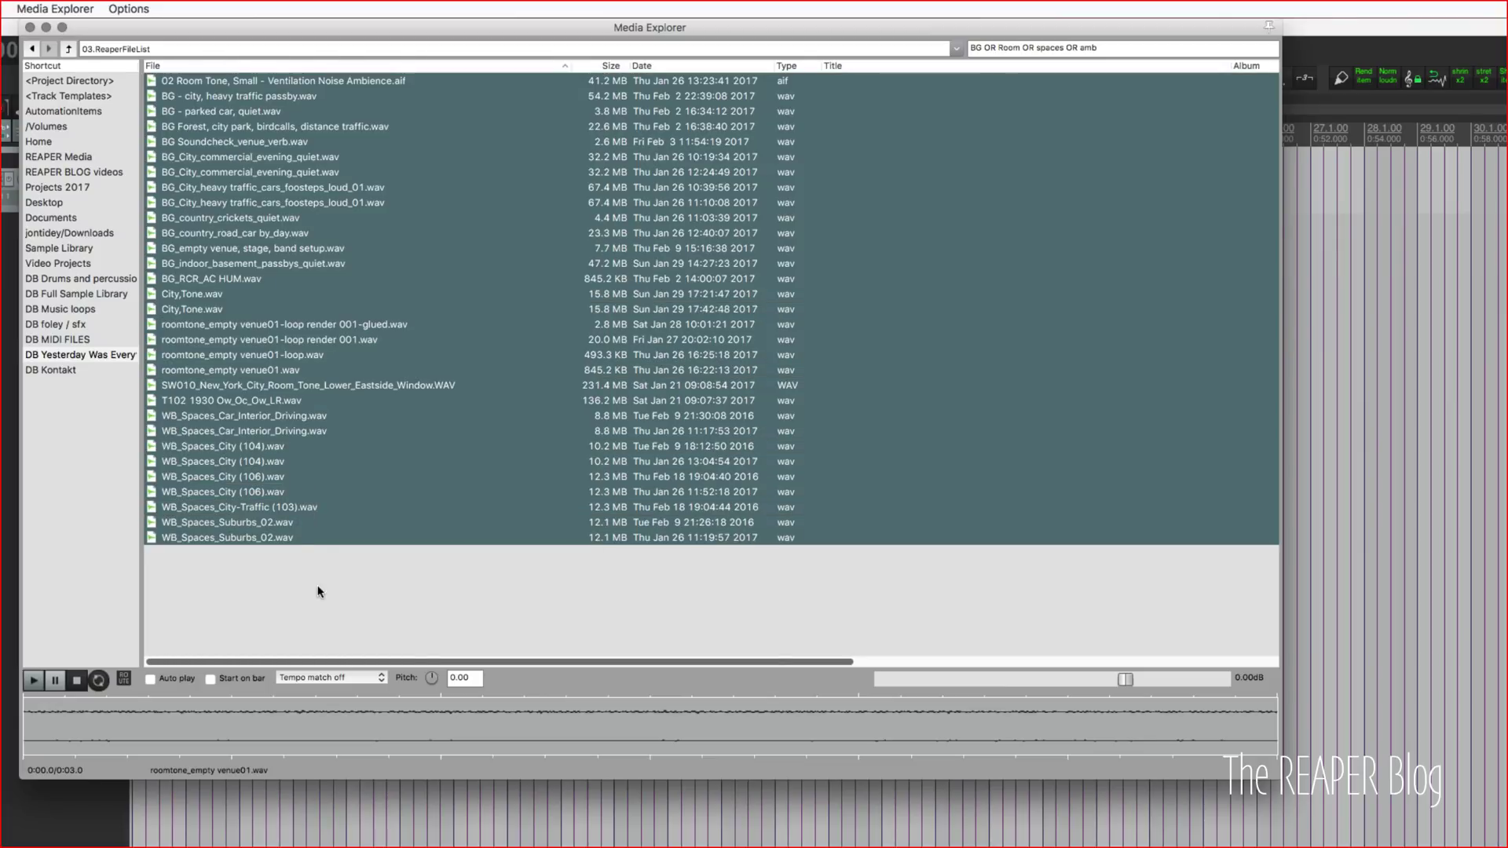
click(317, 591)
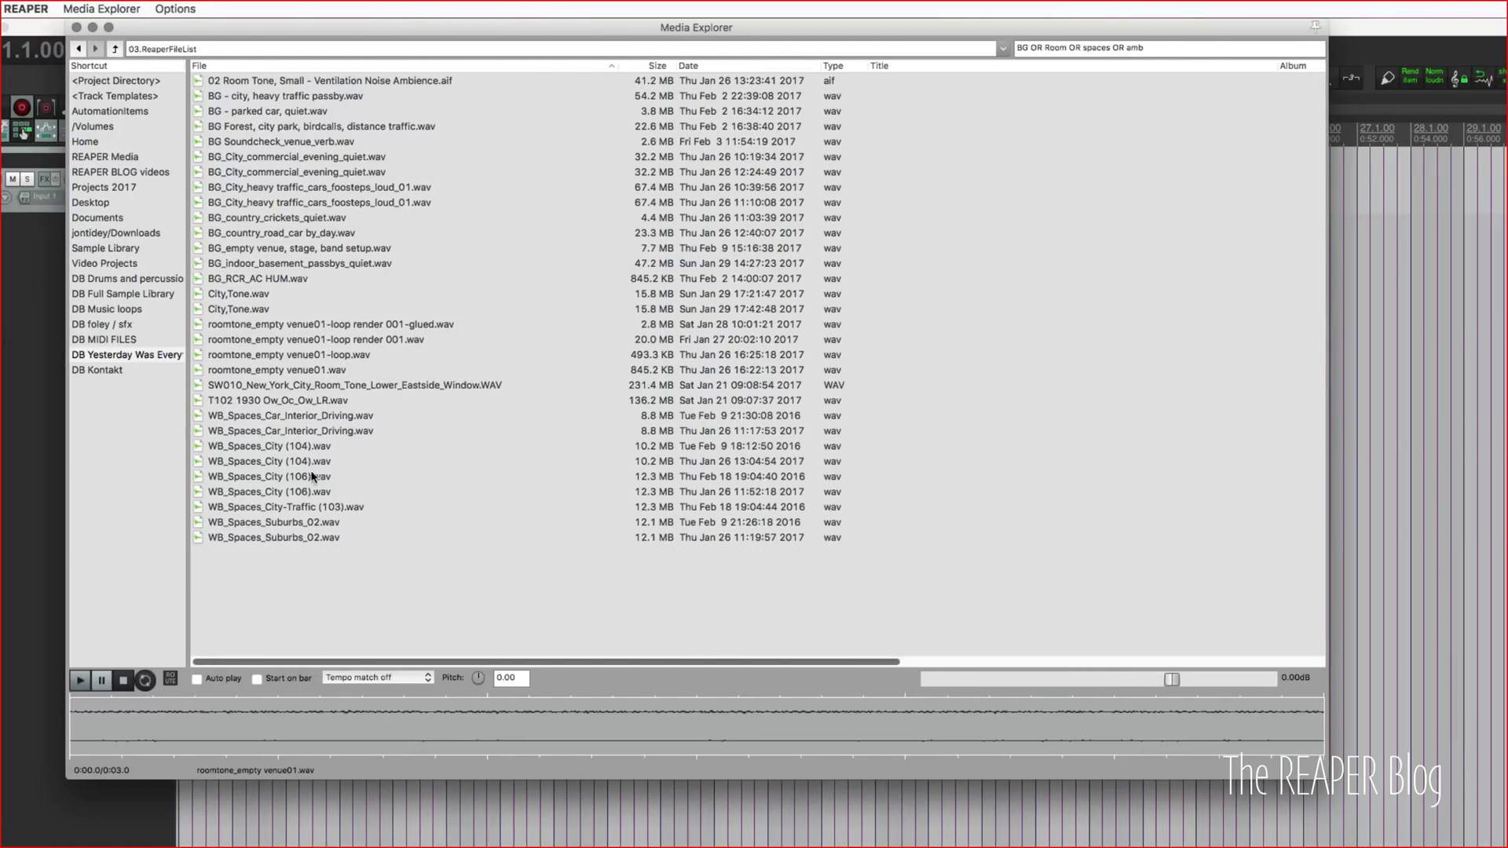
click(315, 479)
key(ctrl+a)
right_click(321, 462)
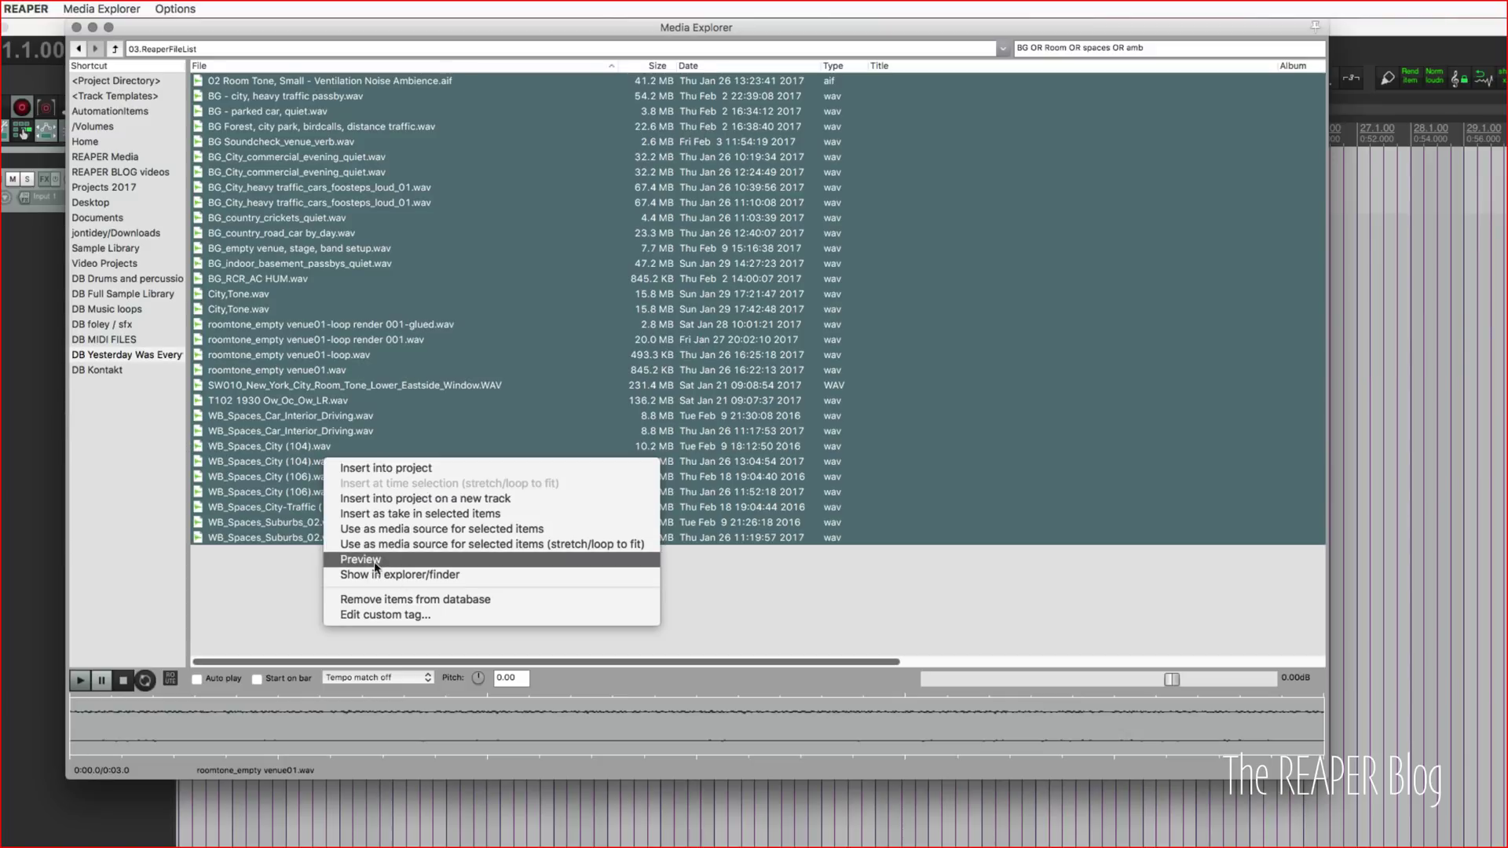
click(292, 569)
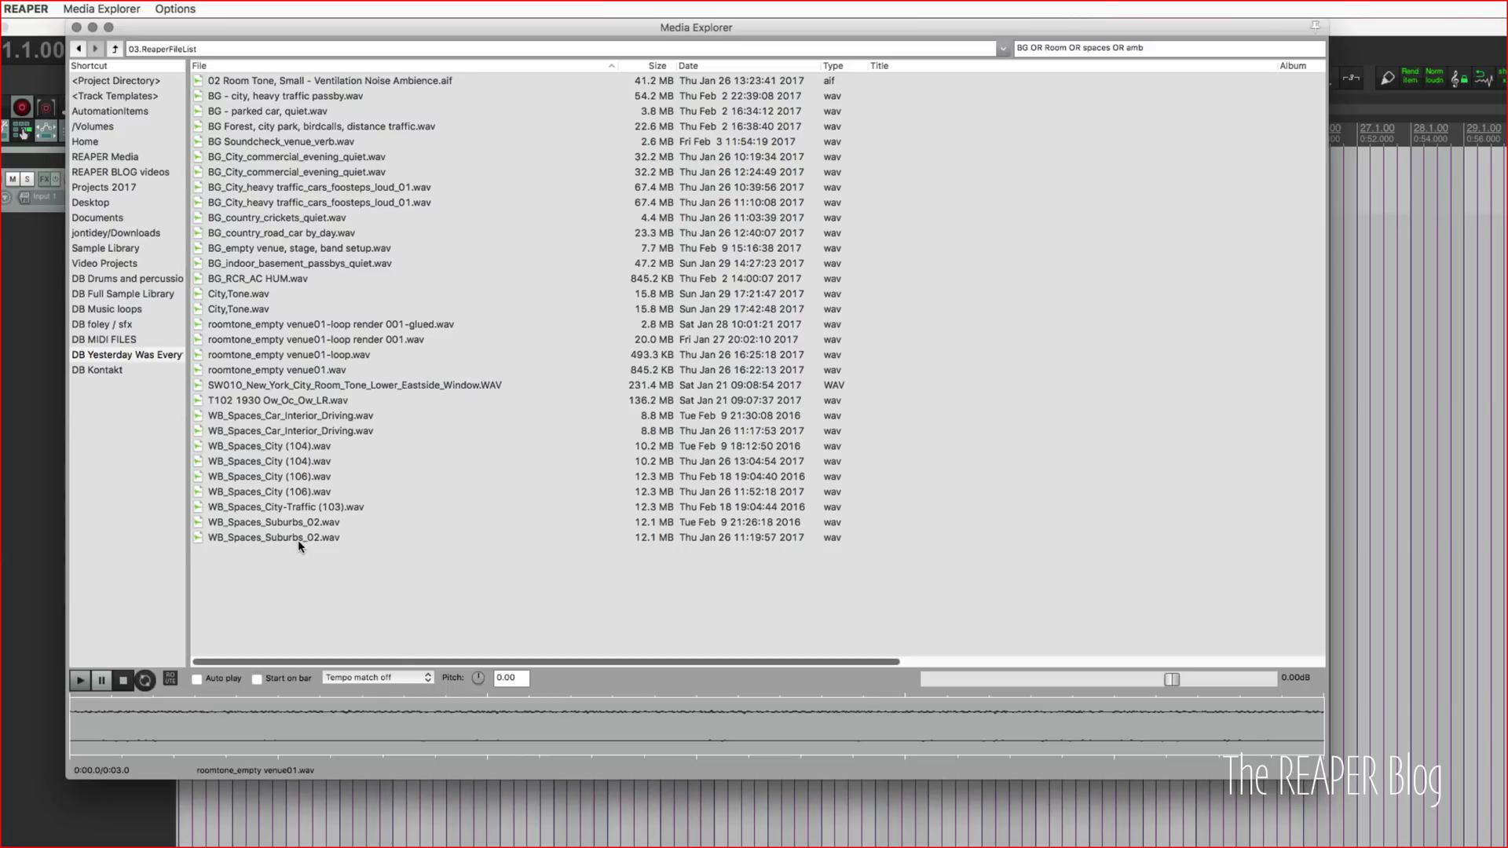
- Create a new empty database named 'DB Roomtone / Ambience' from the Shortcut panel
right_click(125, 409)
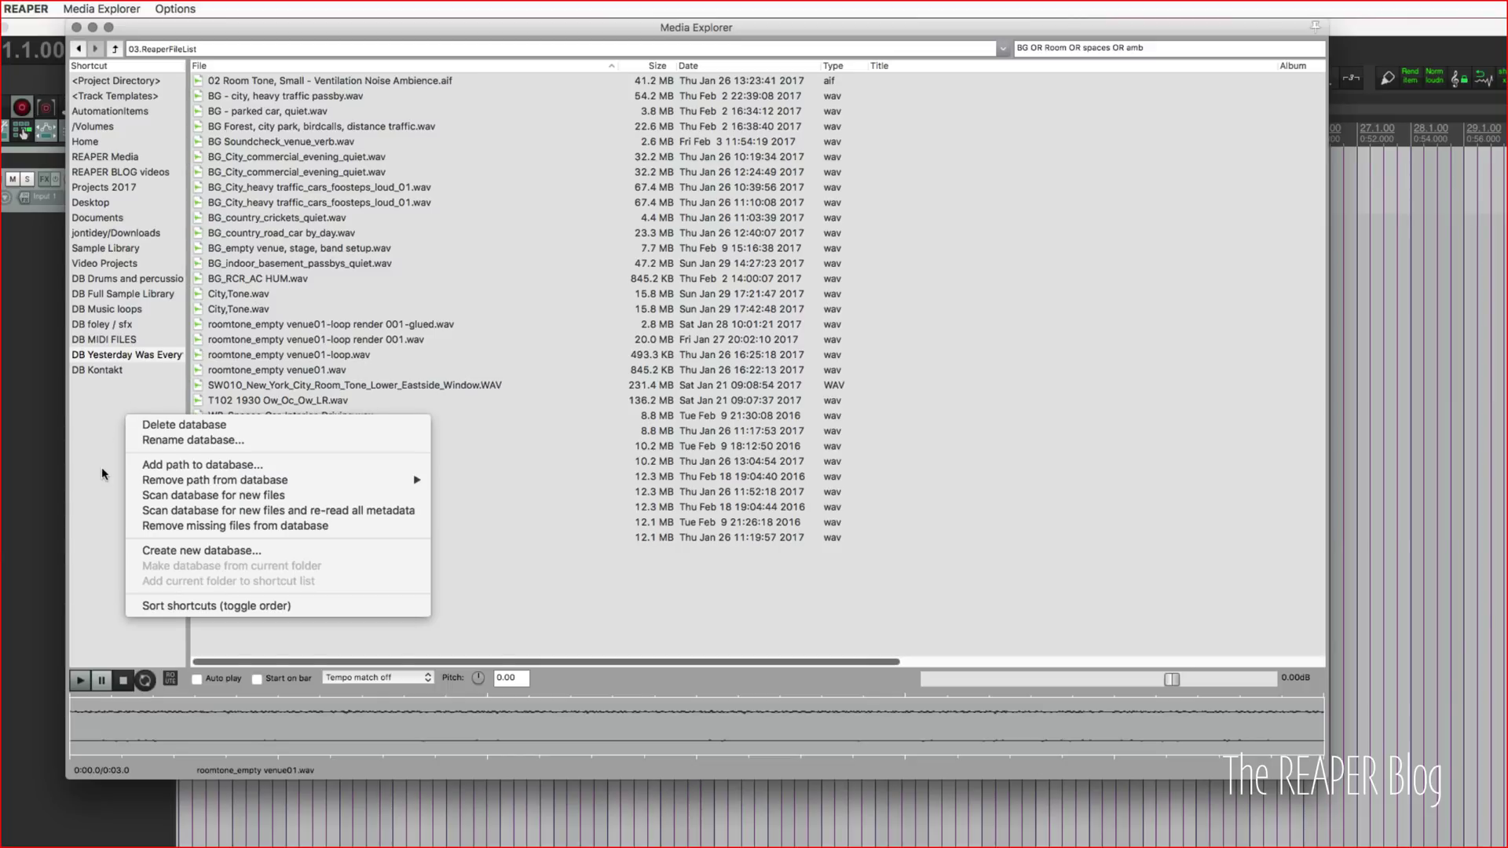
click(176, 550)
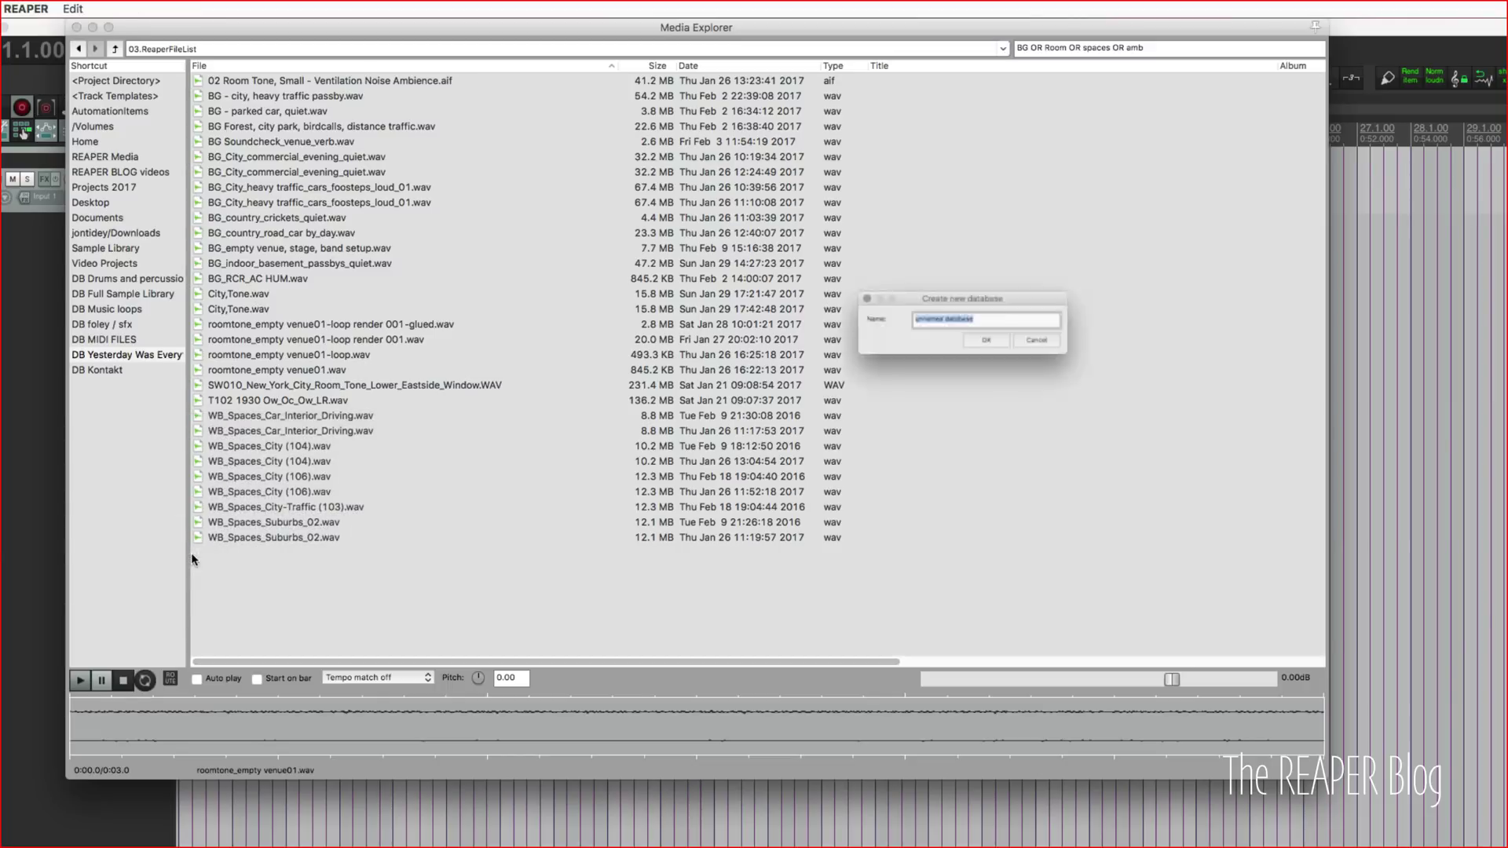
text(DB )
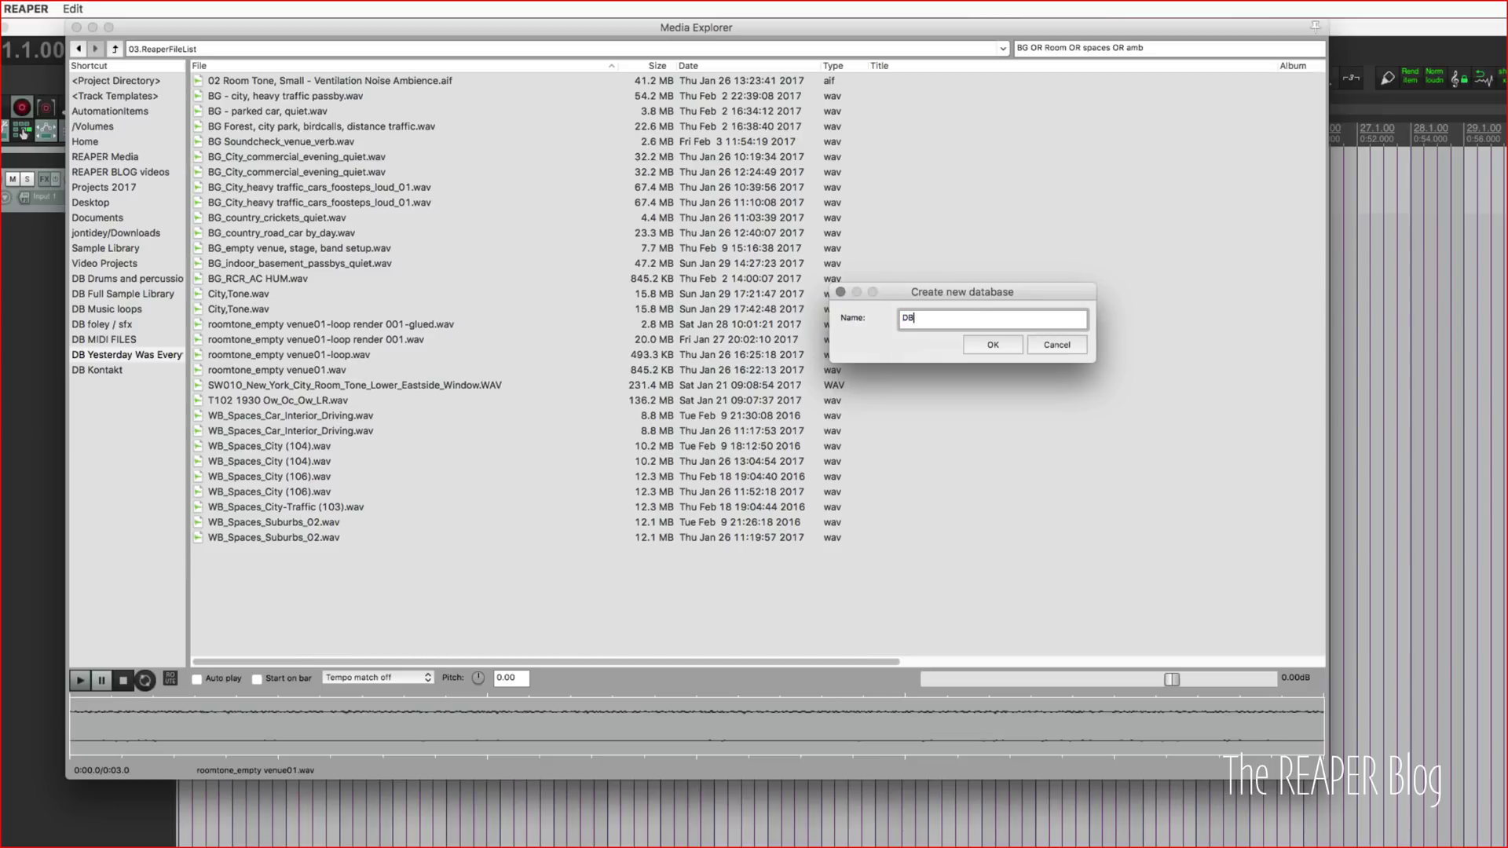
text(Roomtone /)
text( Ambience /)
text( Backgrounds)
key(Return)
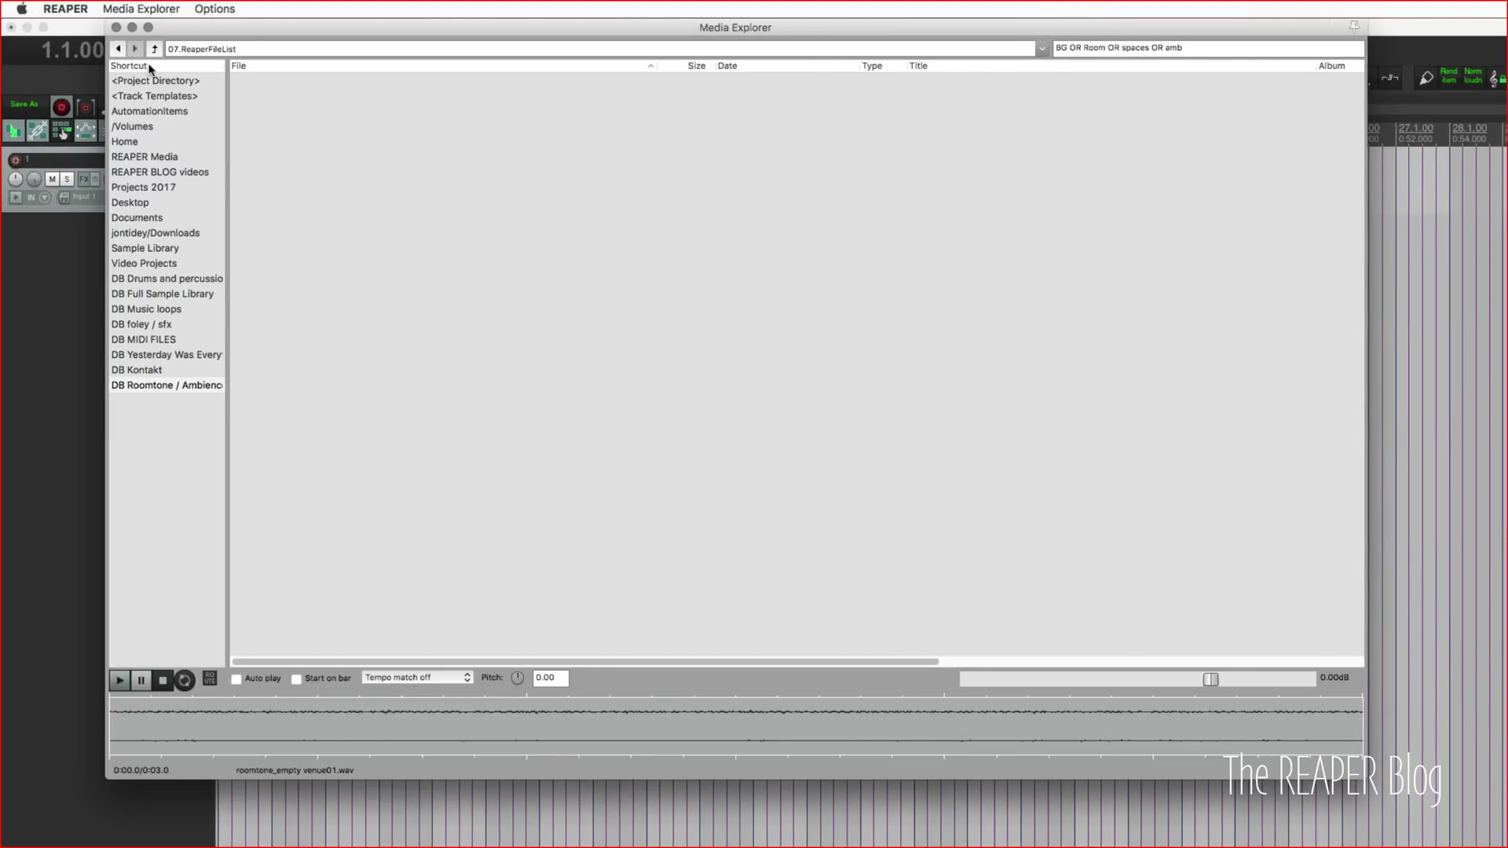
- Return to 03.ReaperFileList and rerun the 'BG OR Room OR spaces OR amb' search
click(118, 48)
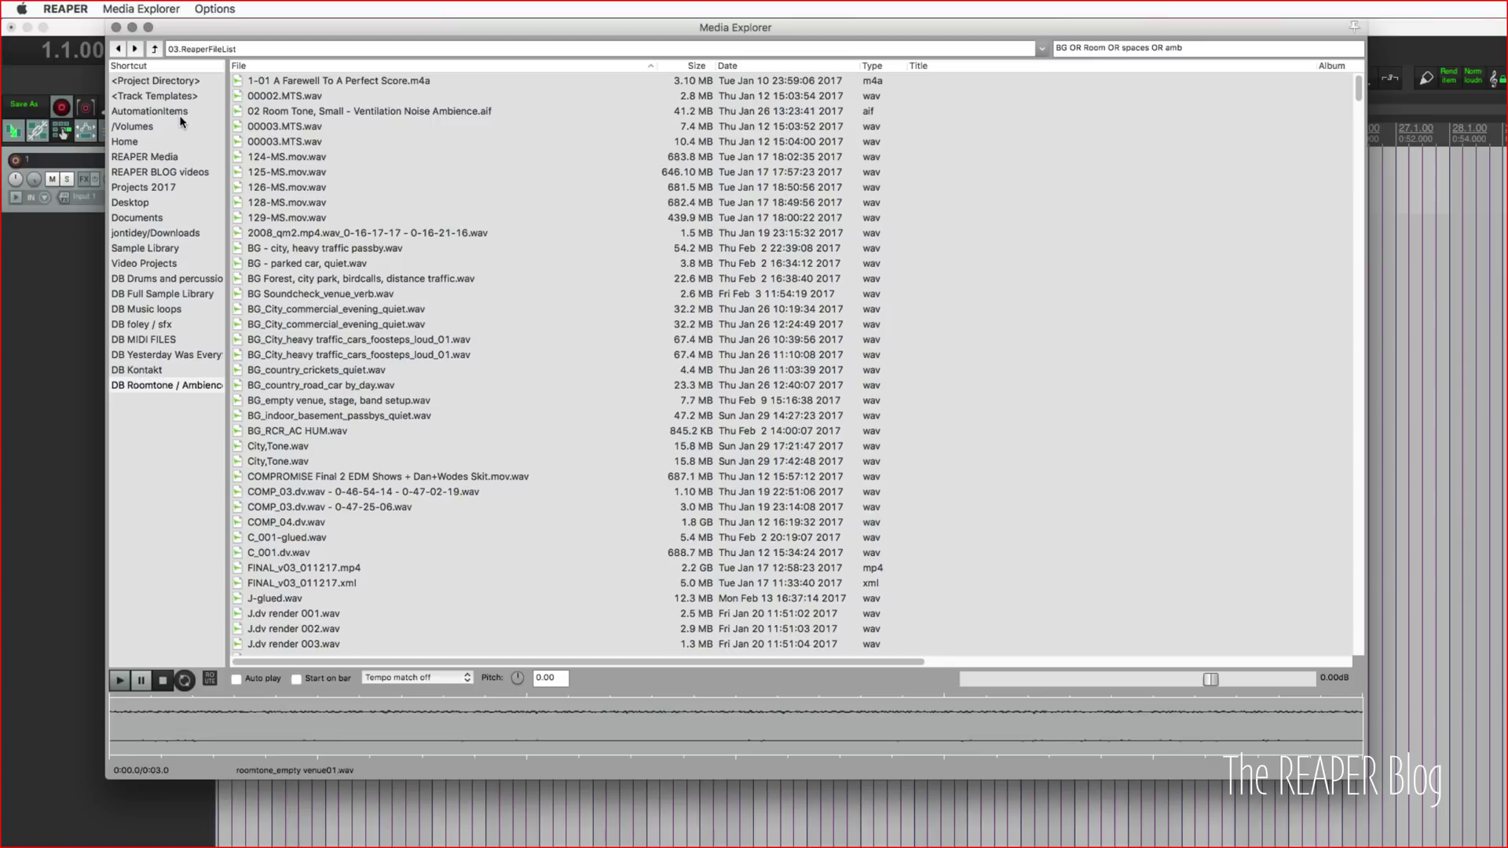
click(1147, 47)
text(s)
key(Return)
- Select all results, then deselect duplicates such as WB_Spaces_City (104), (106) and loop renders
click(479, 217)
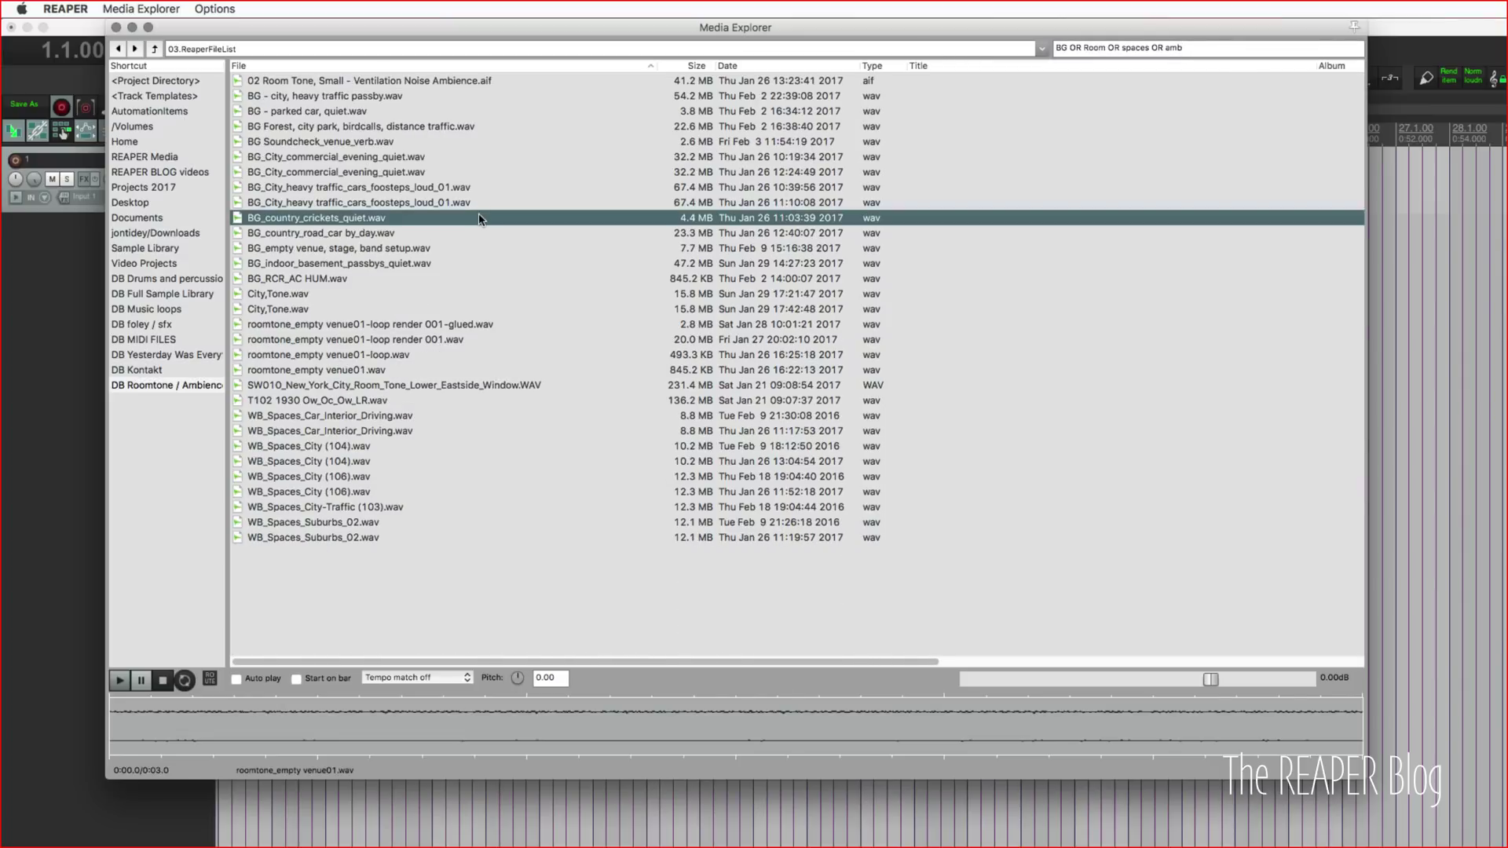
key(super+a)
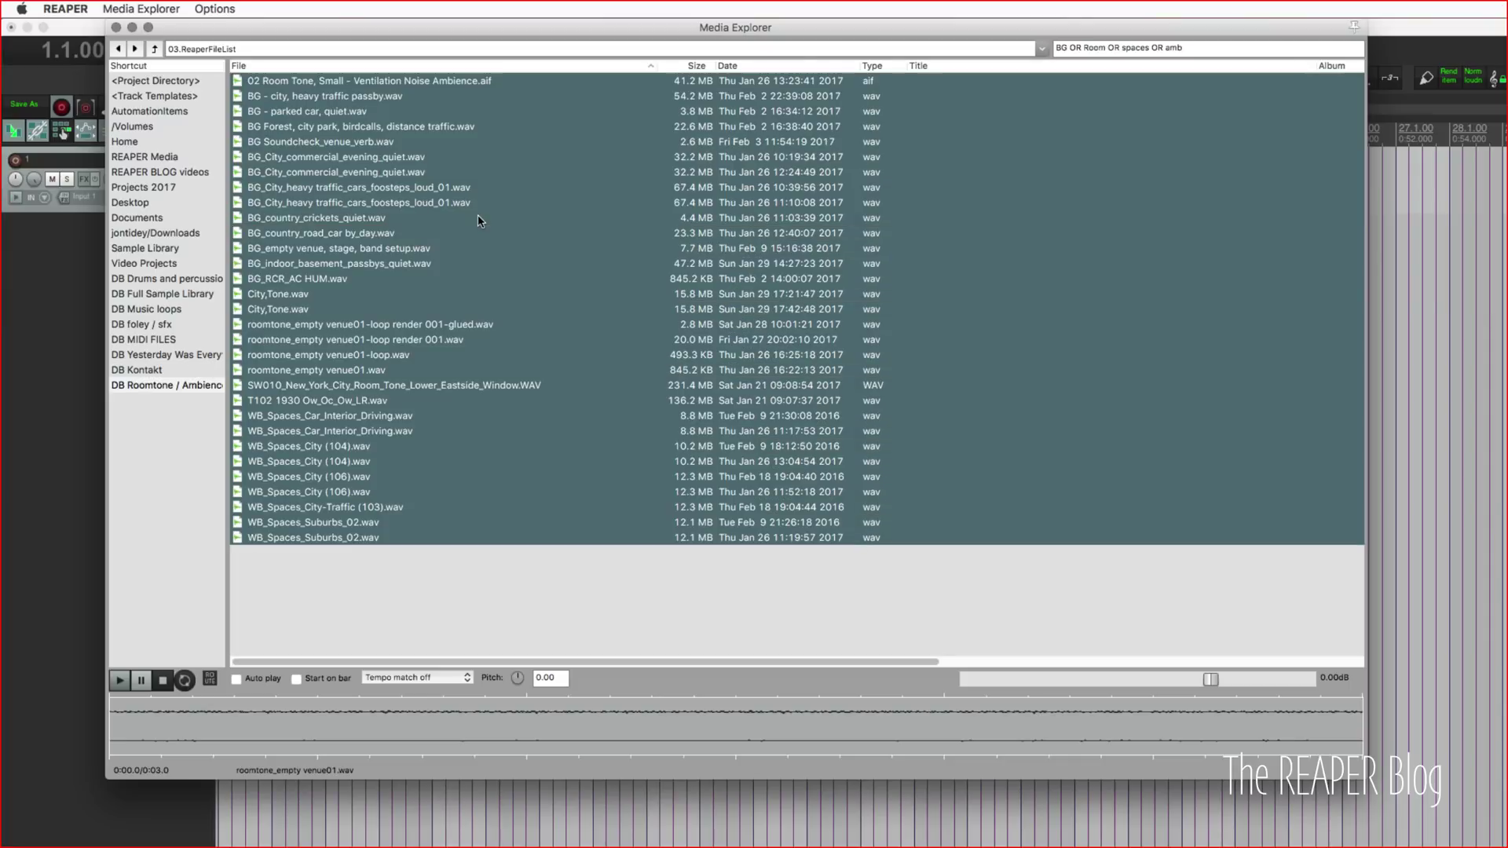
super+click(435, 172)
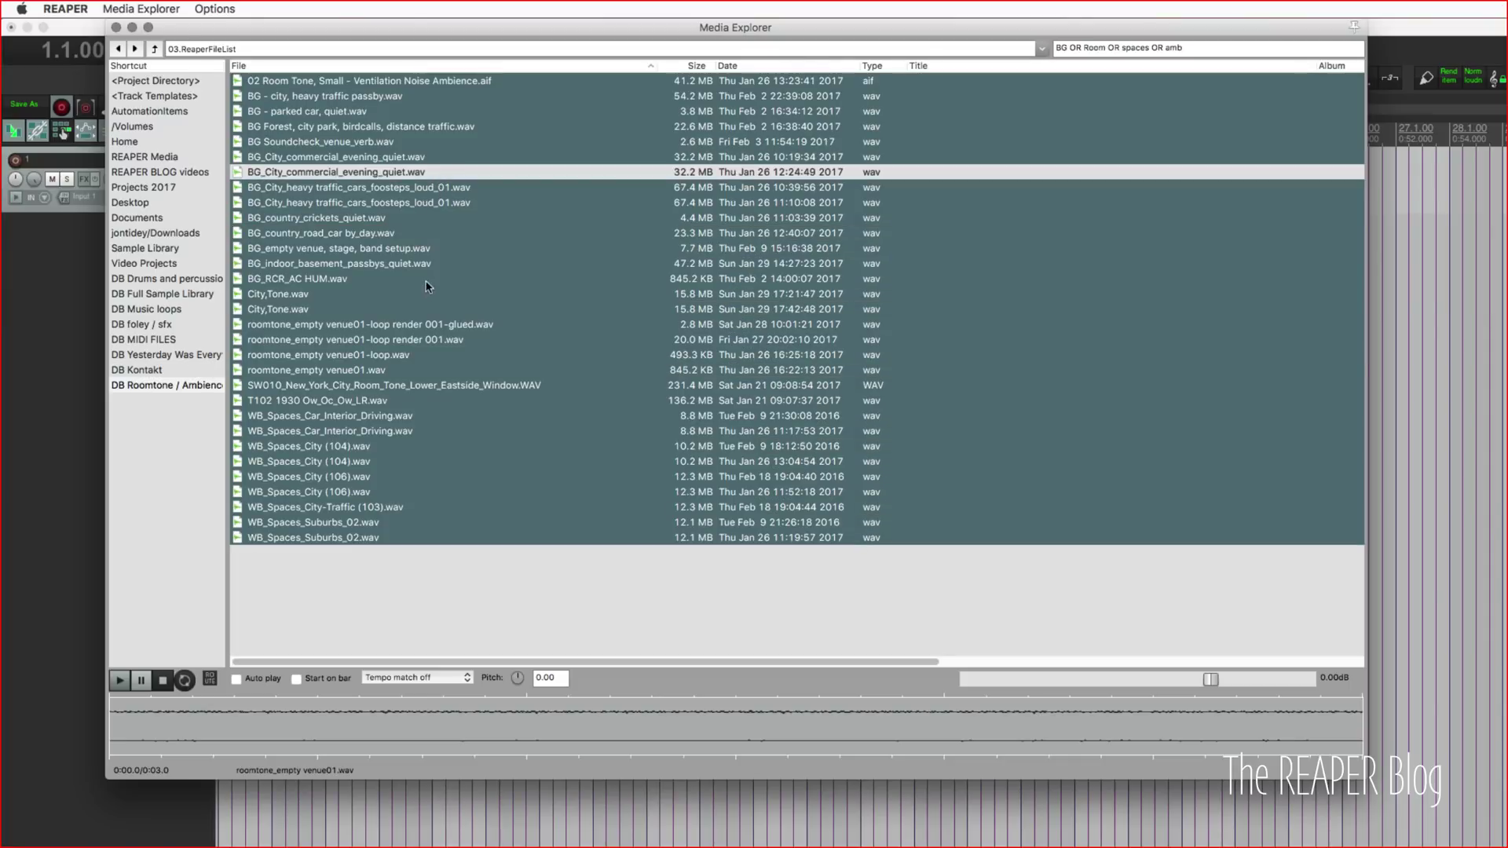
super+click(463, 202)
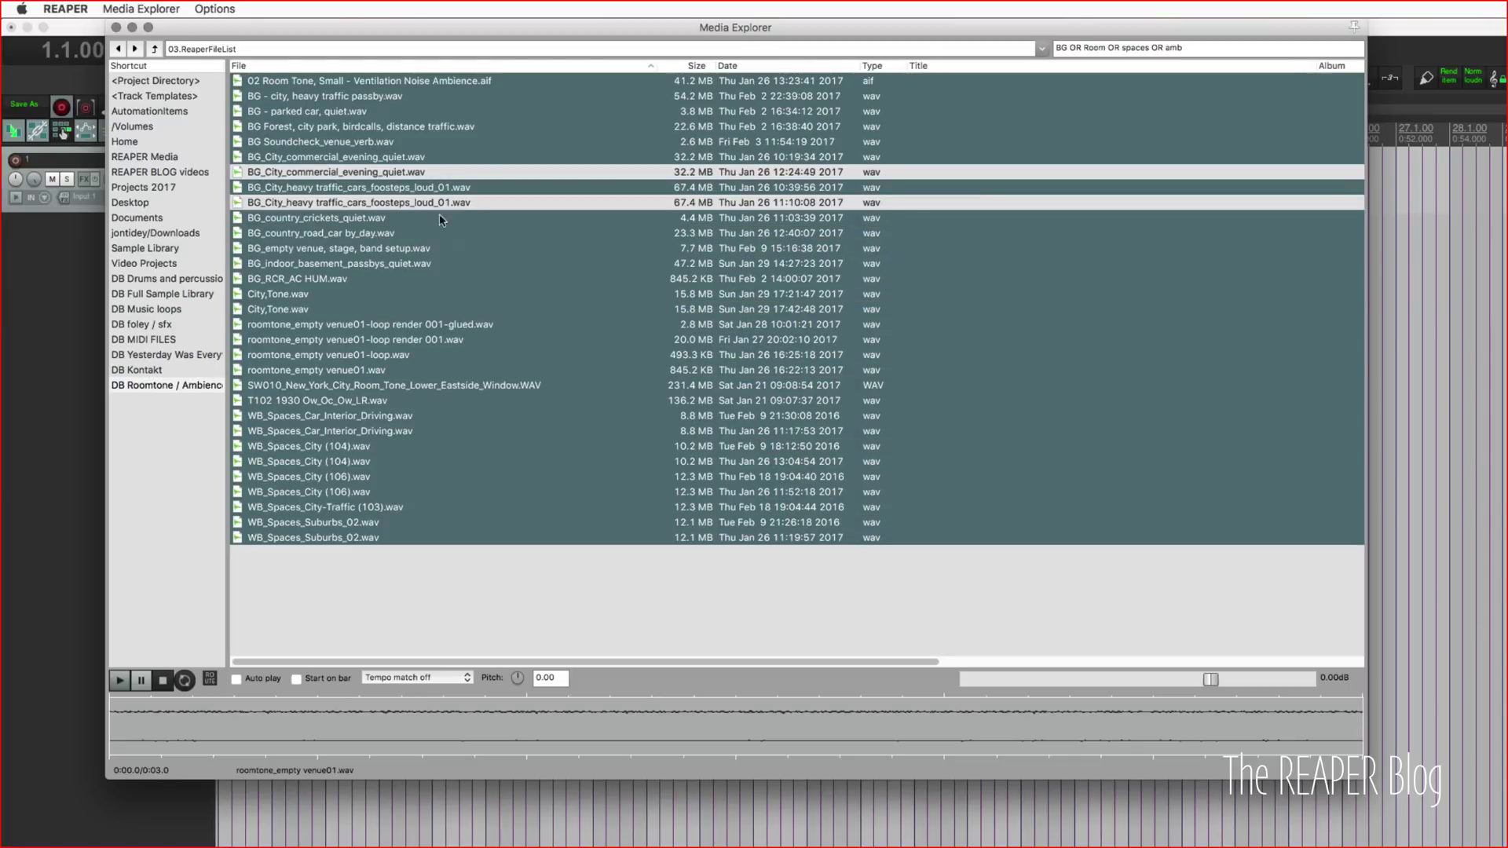
drag(389, 308, 465, 355)
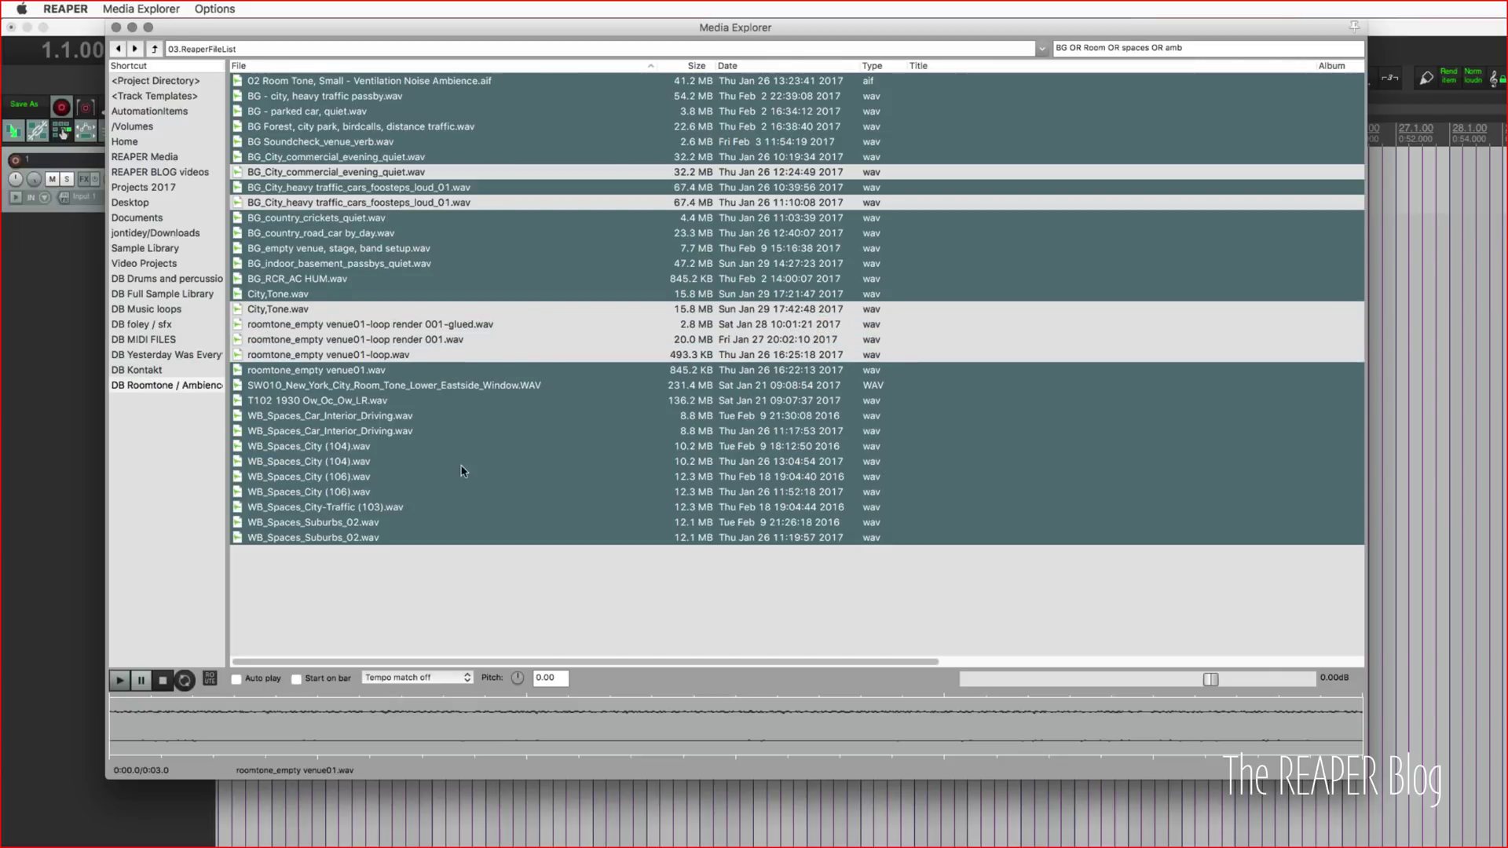
super+click(461, 462)
super+click(377, 492)
super+click(403, 523)
super+click(501, 431)
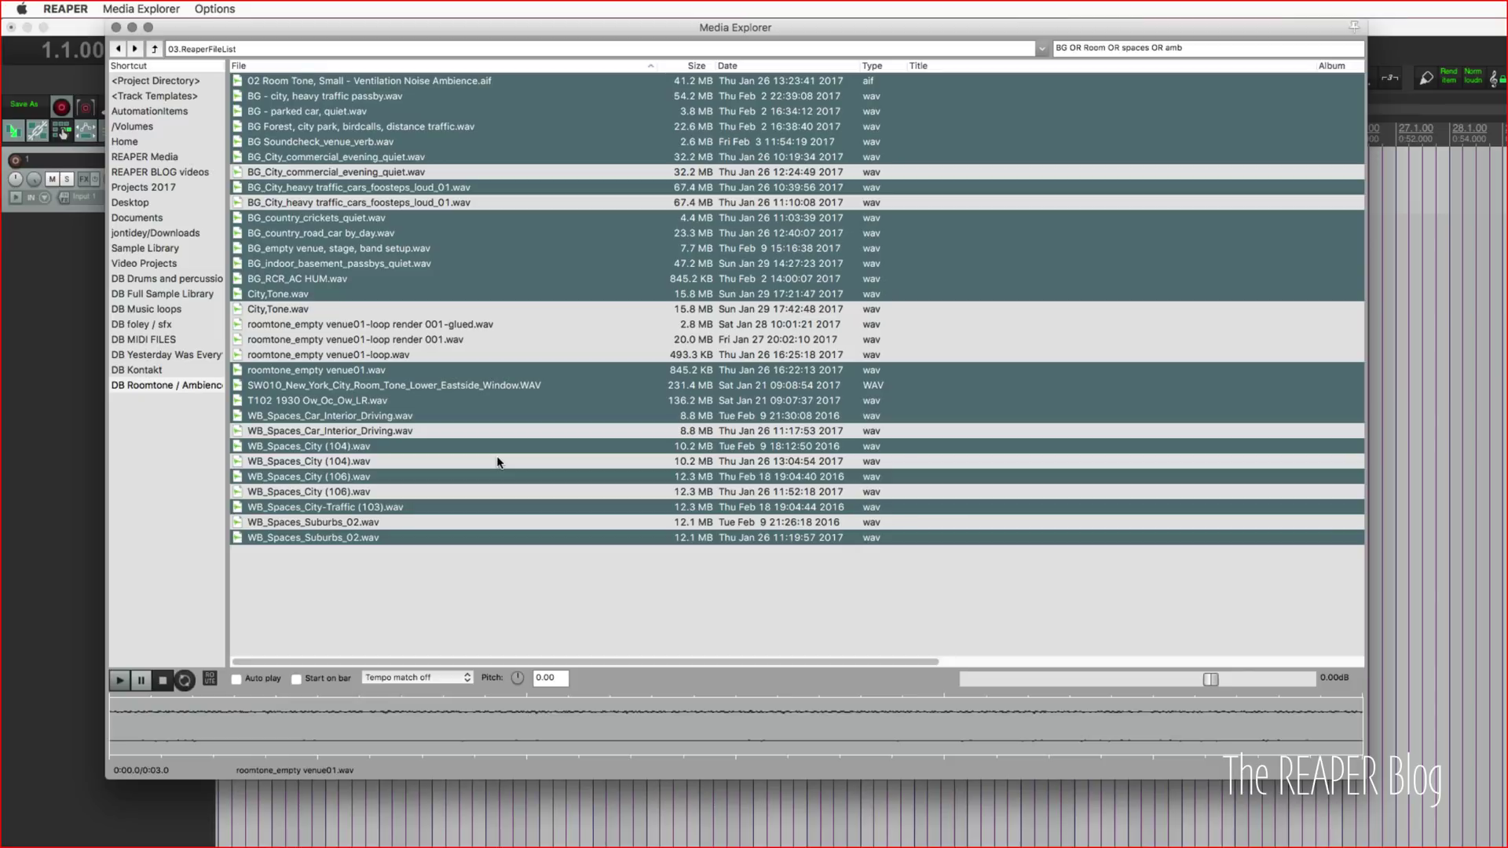
- Drag the chosen ambience files into DB Roomtone / Ambience and view its contents
drag(284, 400, 196, 388)
click(165, 383)
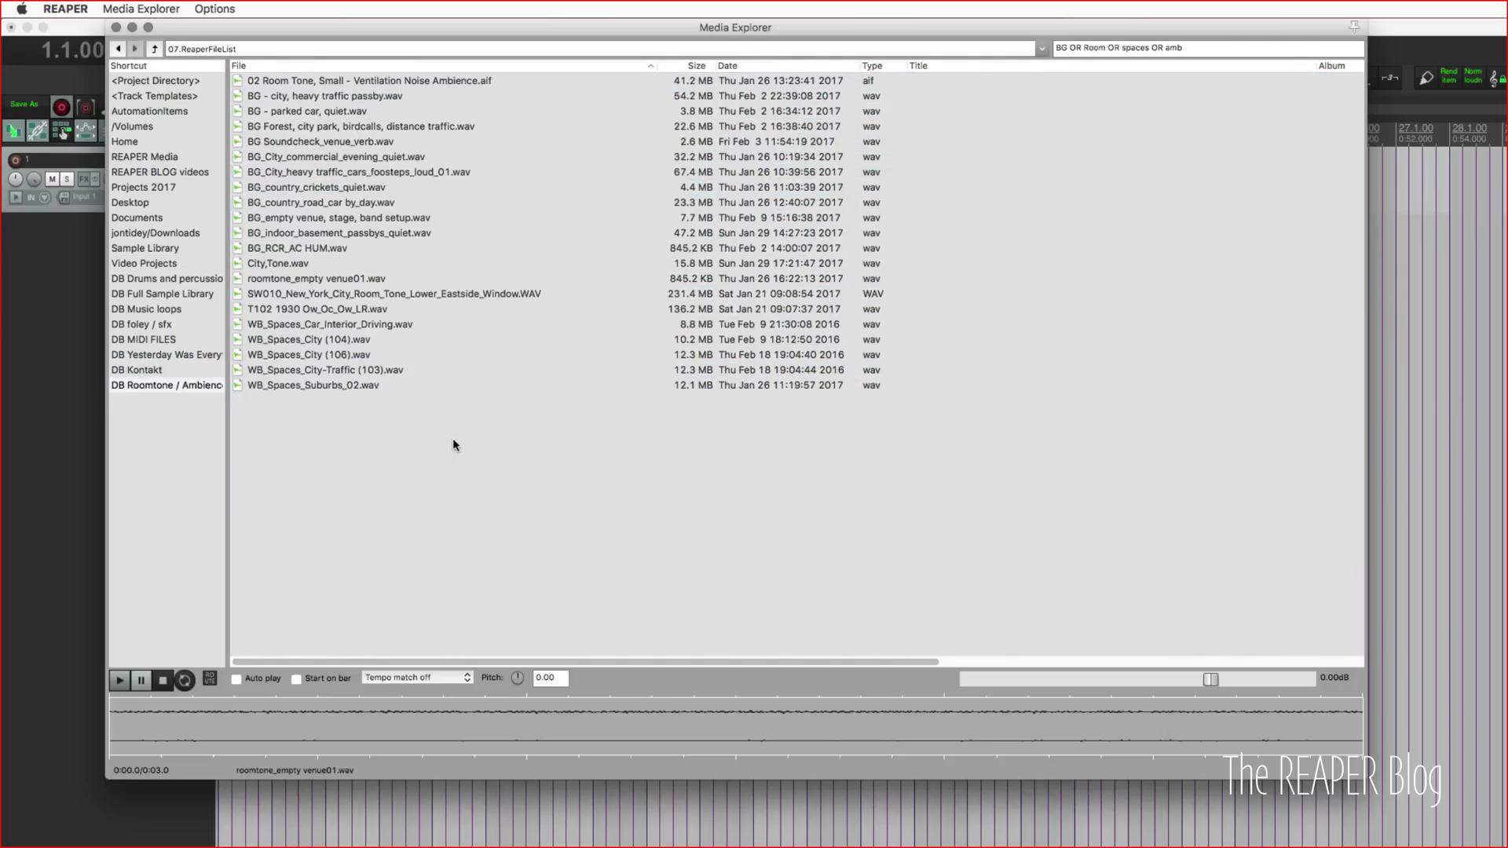